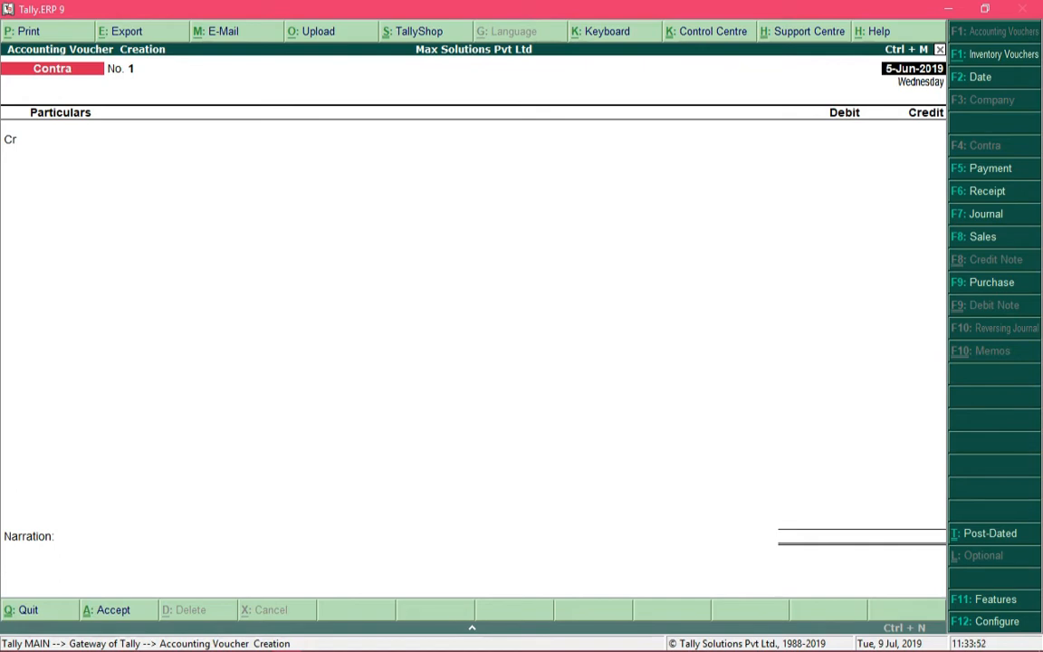
Date the contra voucher 12-Nov-2019 and credit the Cash ledger with 10,000.
text(12-11)
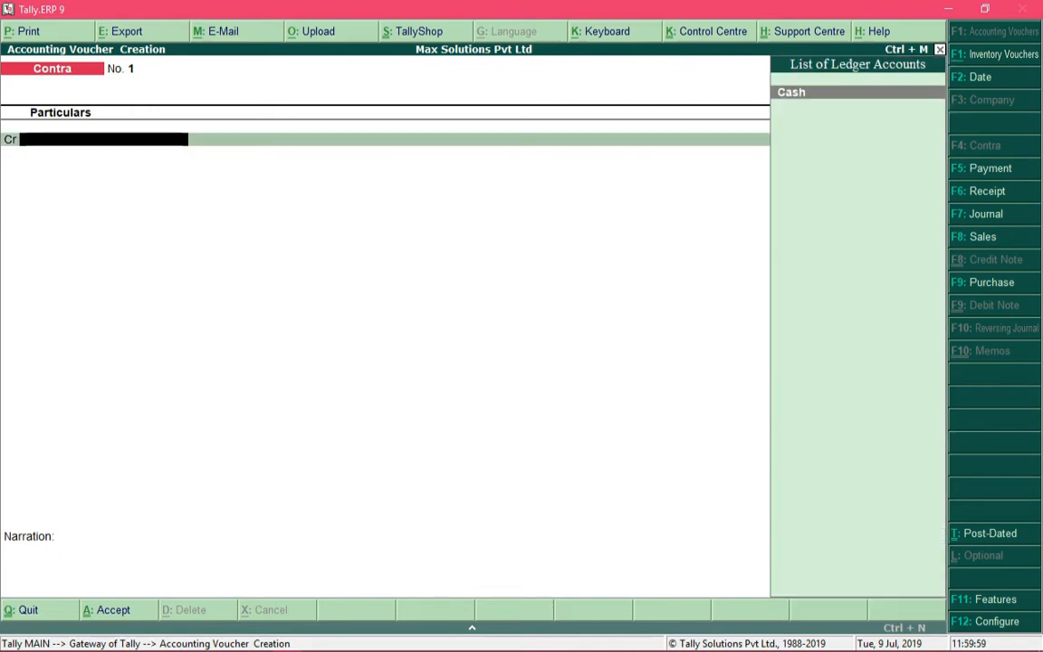
key(Return)
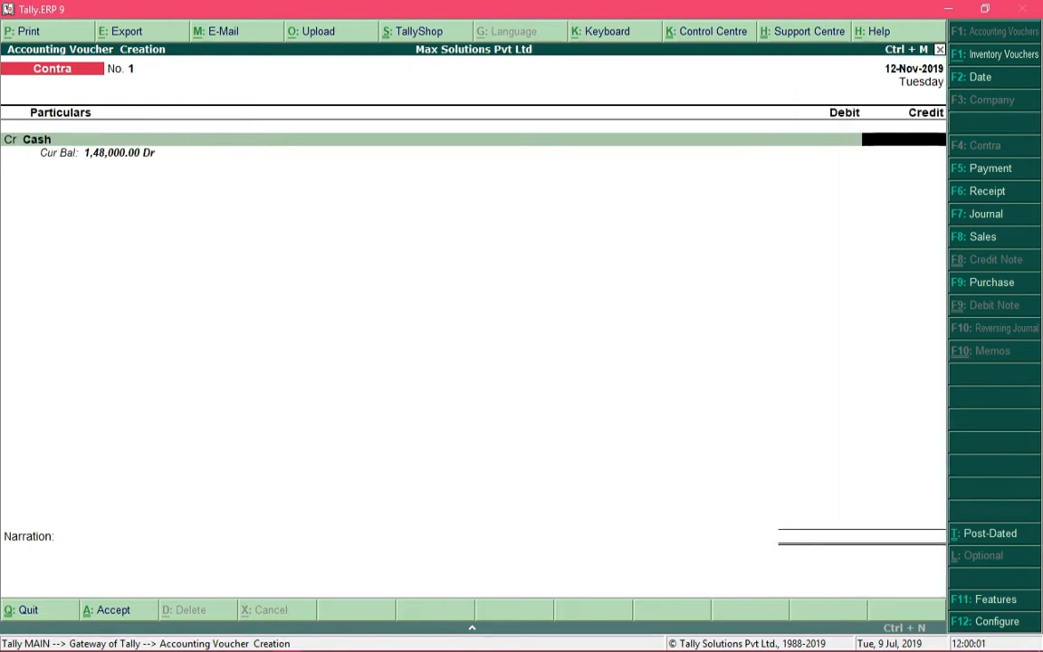
text(10000)
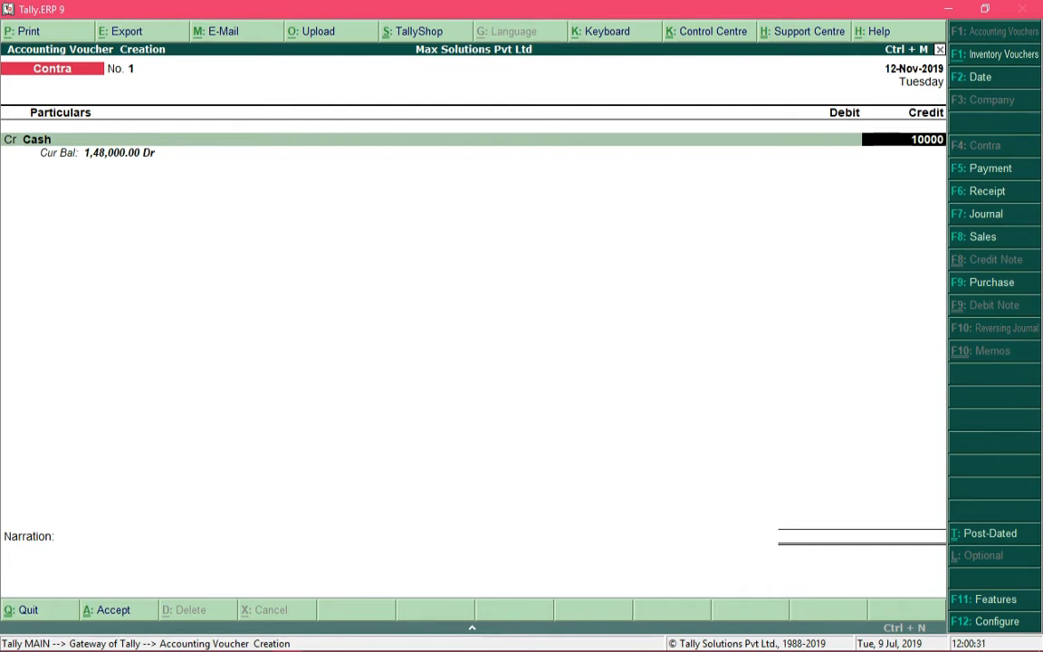
key(Return)
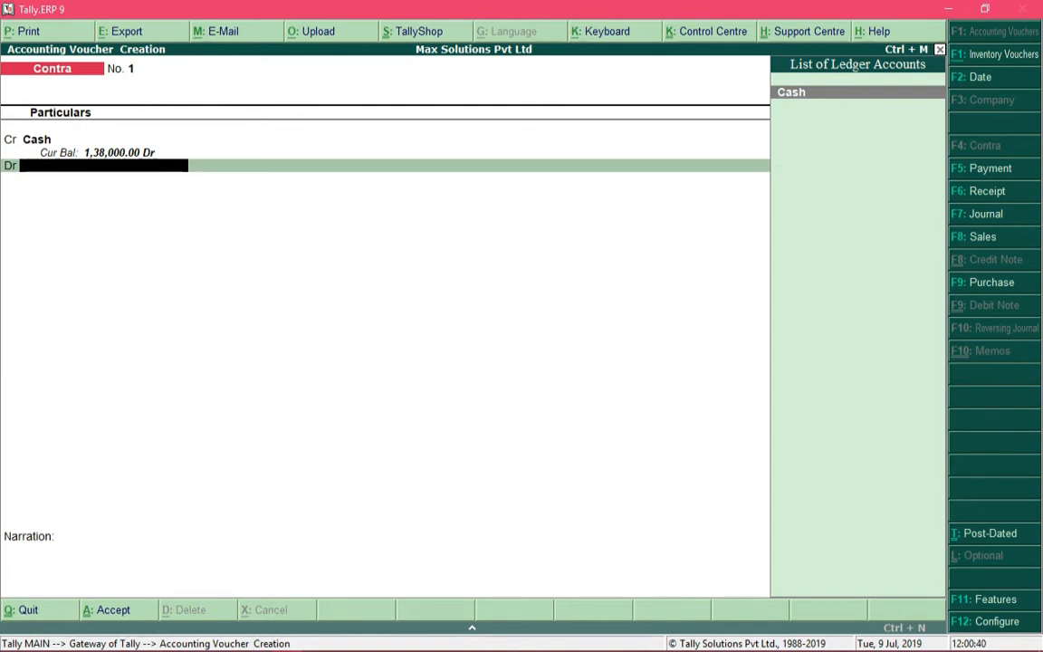
Create the SBI A/c ledger under Bank Accounts from the voucher and debit it with 10,000.
key(alt+c)
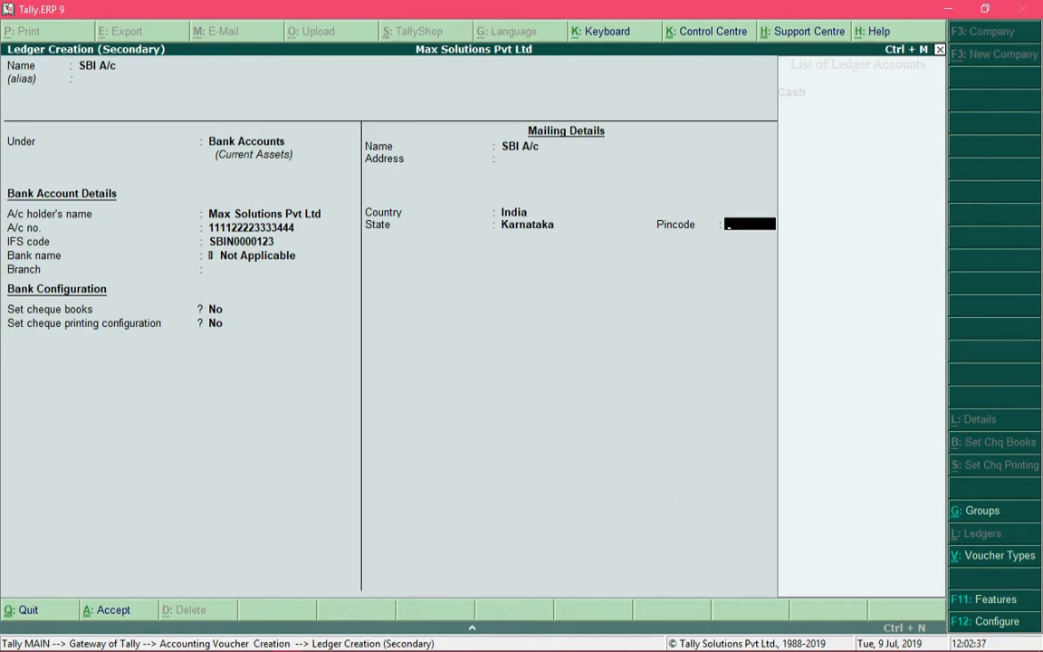
key(ctrl+a)
key(Return)
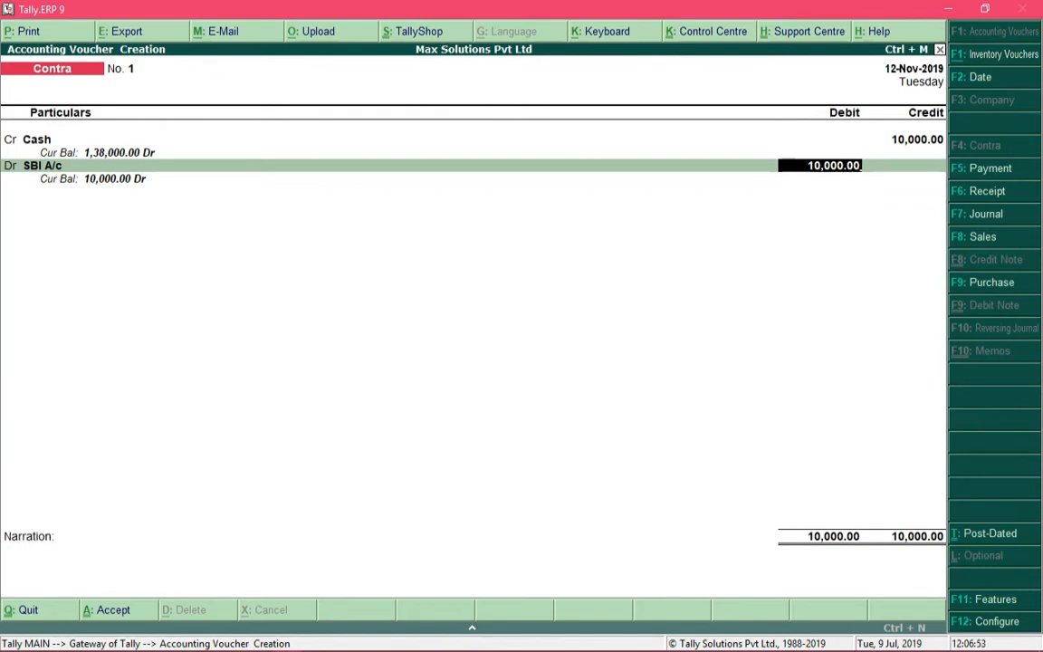
key(Return)
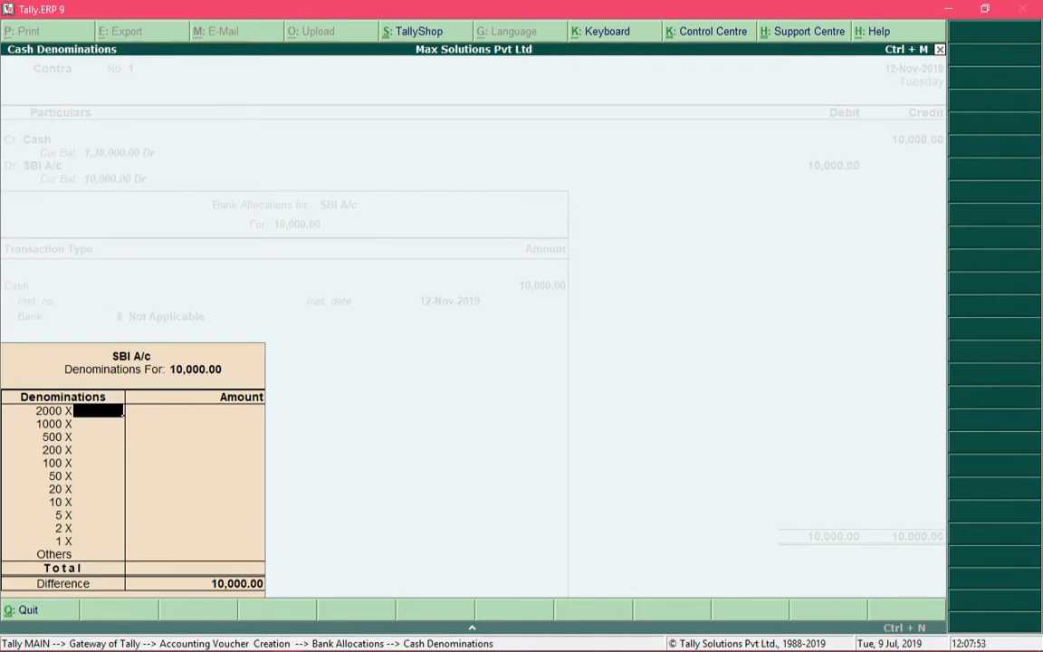
Enter the SBI cash deposit as 10 notes of 500 and 50 notes of 100, and accept the bank allocation.
key(Return)
key(Return)
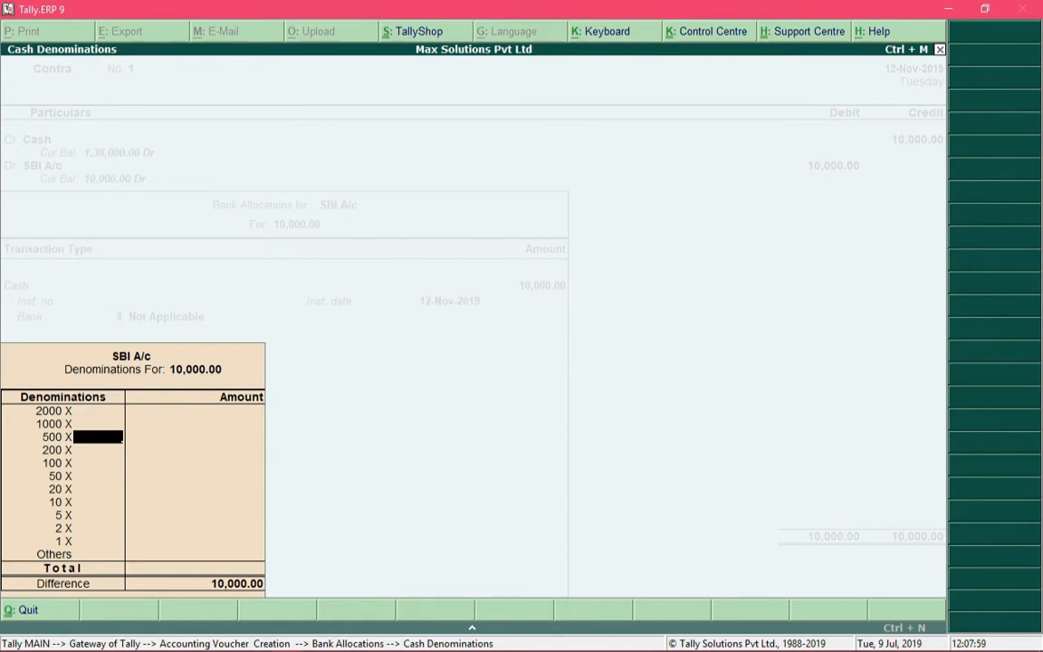
text(10)
key(Return)
key(Return)
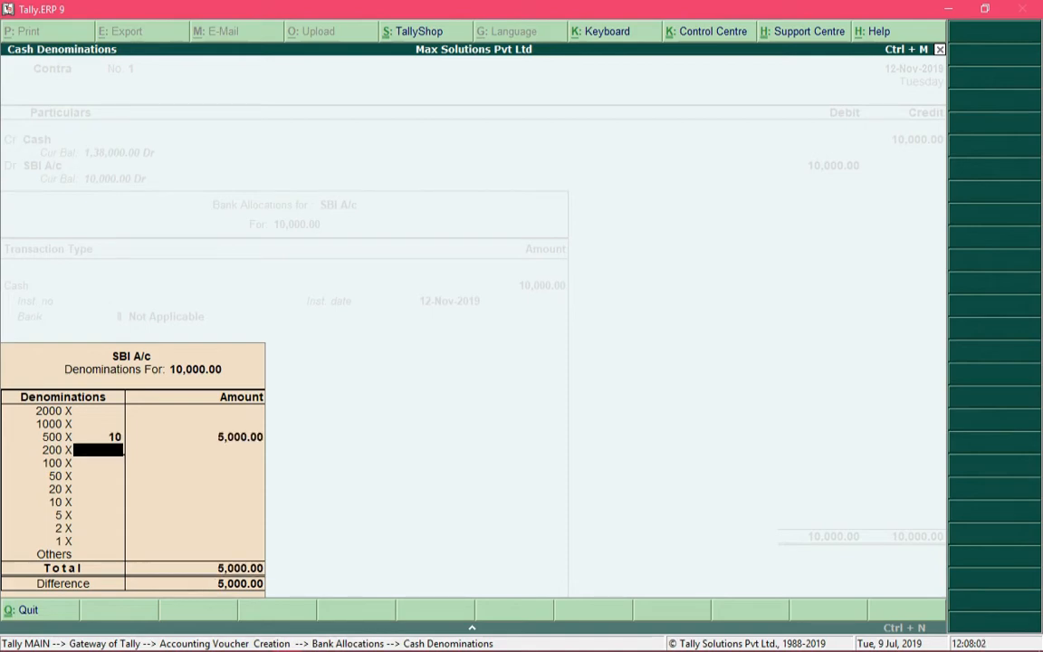
text(50)
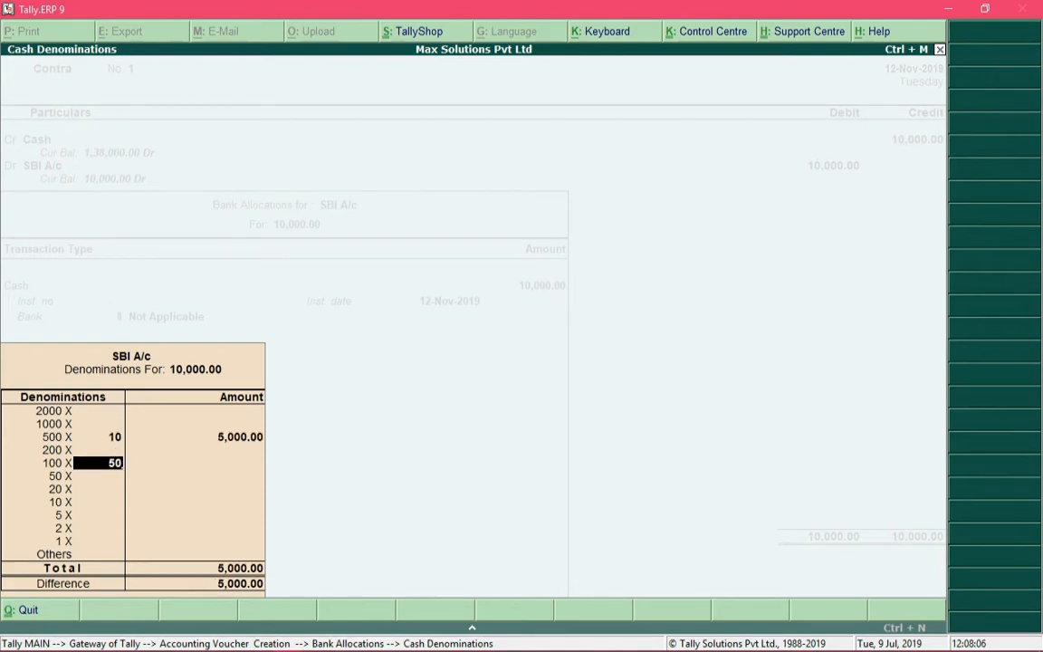
key(Return)
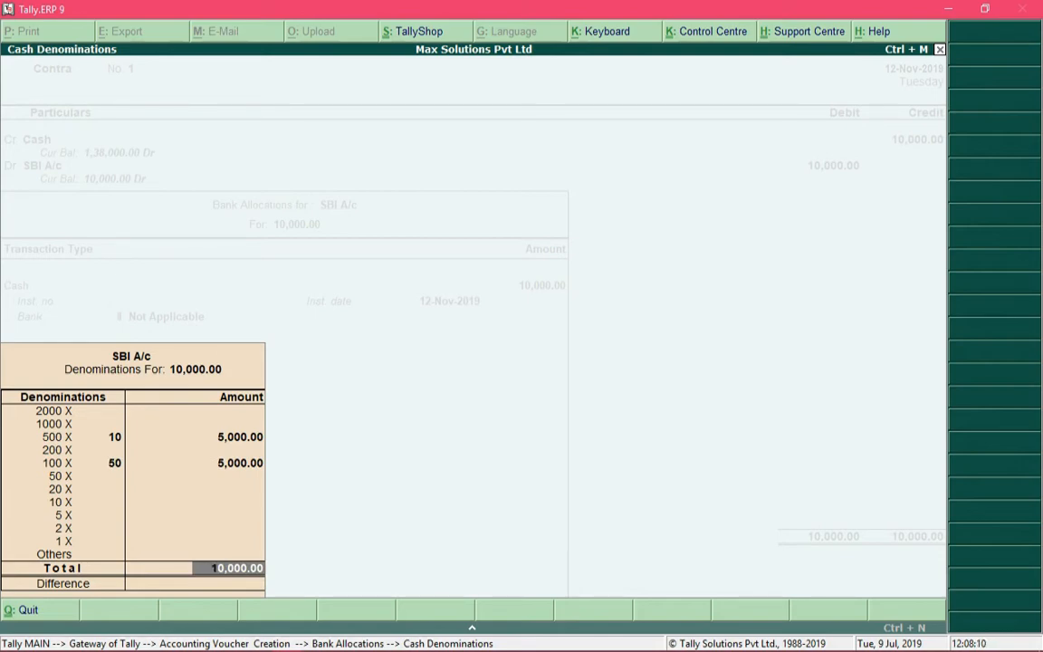
key(Return)
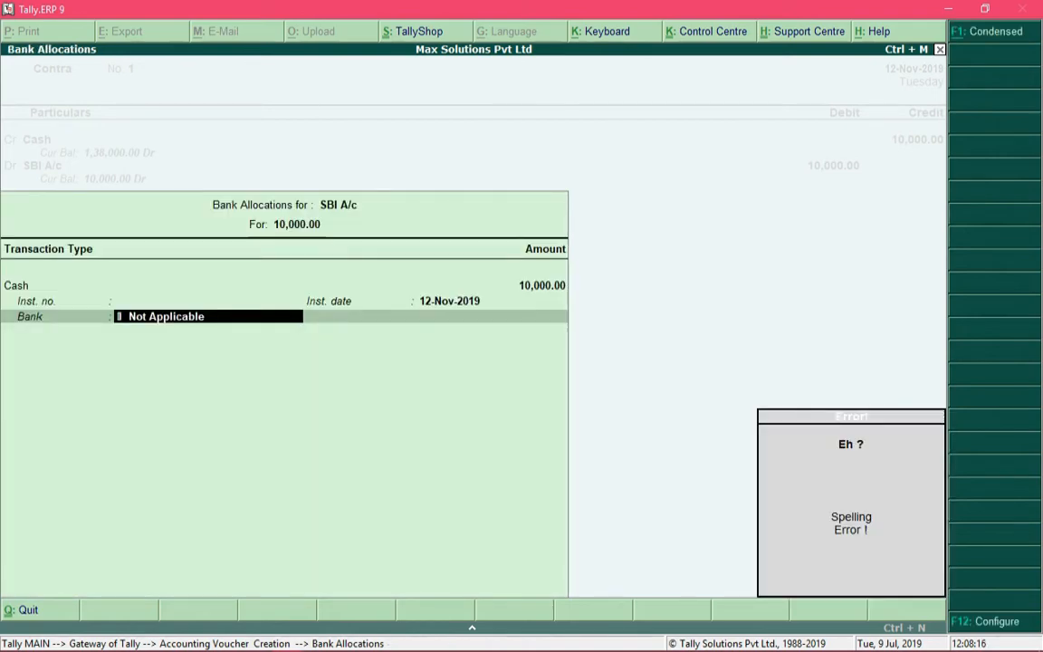
key(Return)
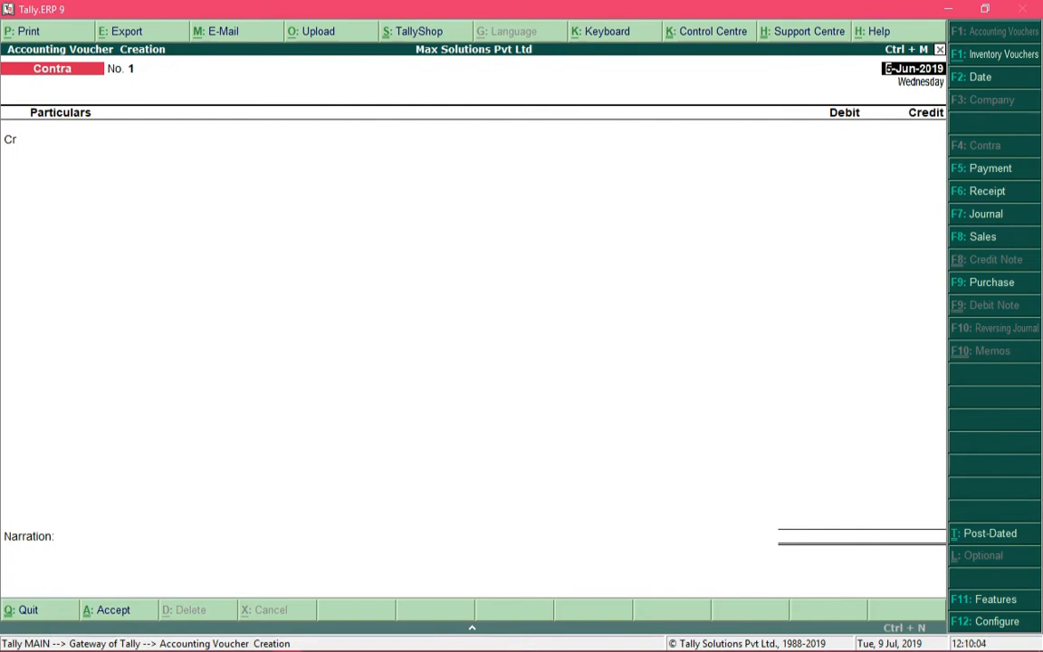
Switch to a payment voucher and accept its configuration with "Use payment/receipt as contra voucher" kept at Yes.
key(F5)
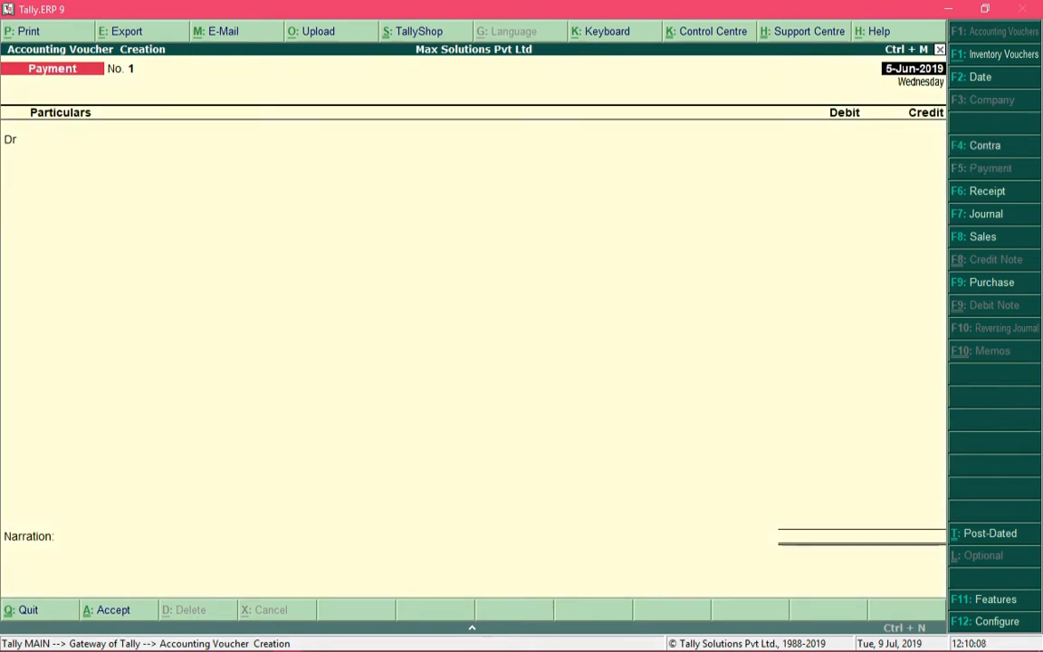
key(F12)
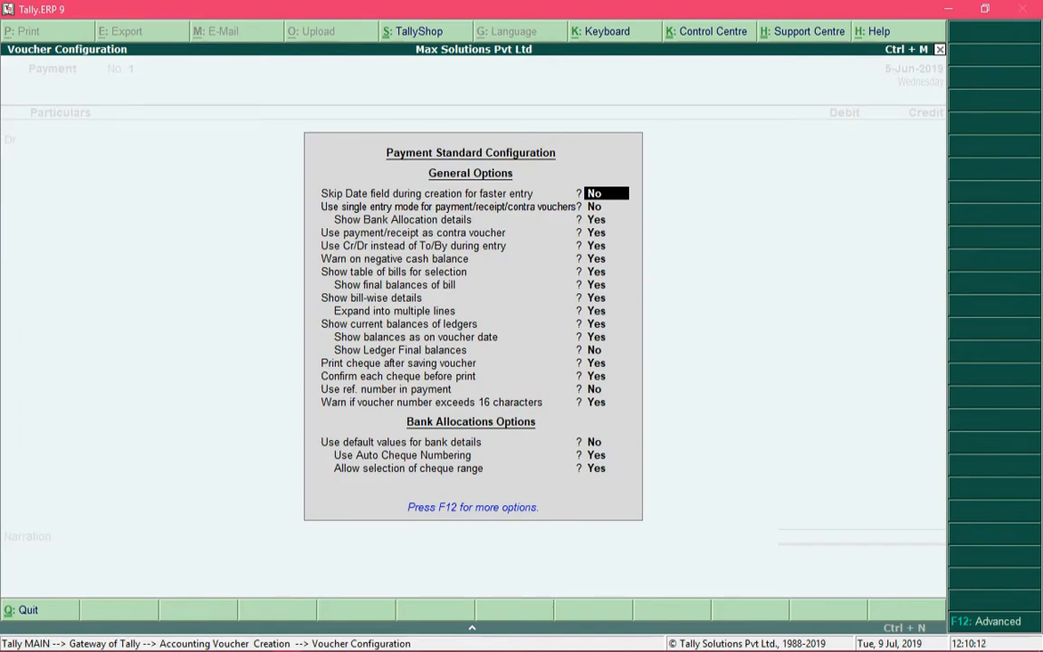
key(Return)
key(Return)
key(Return)
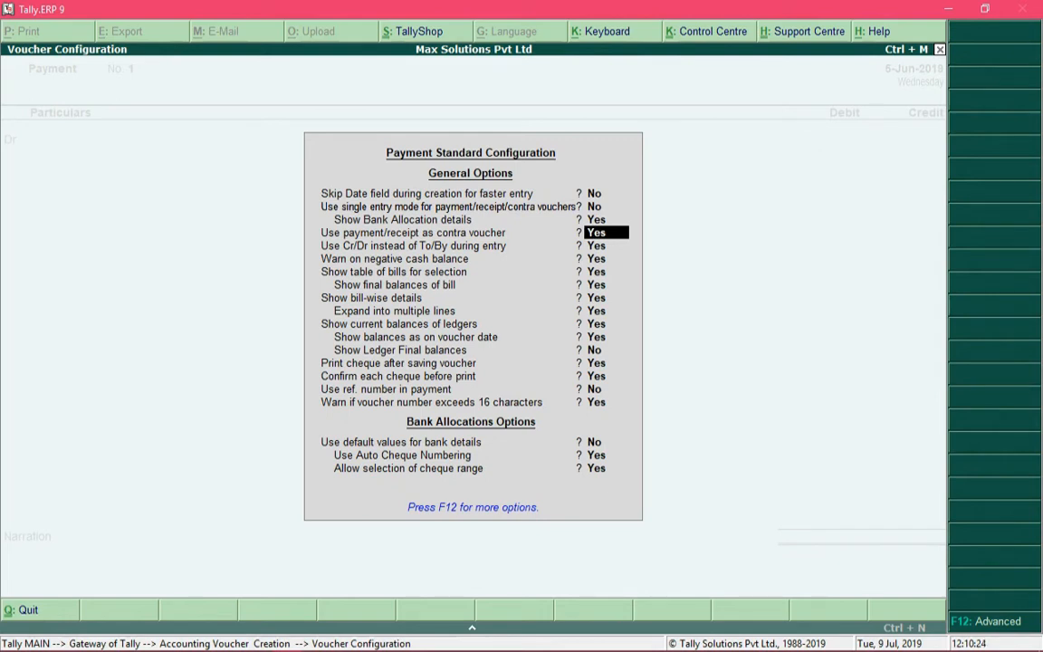
key(ctrl+a)
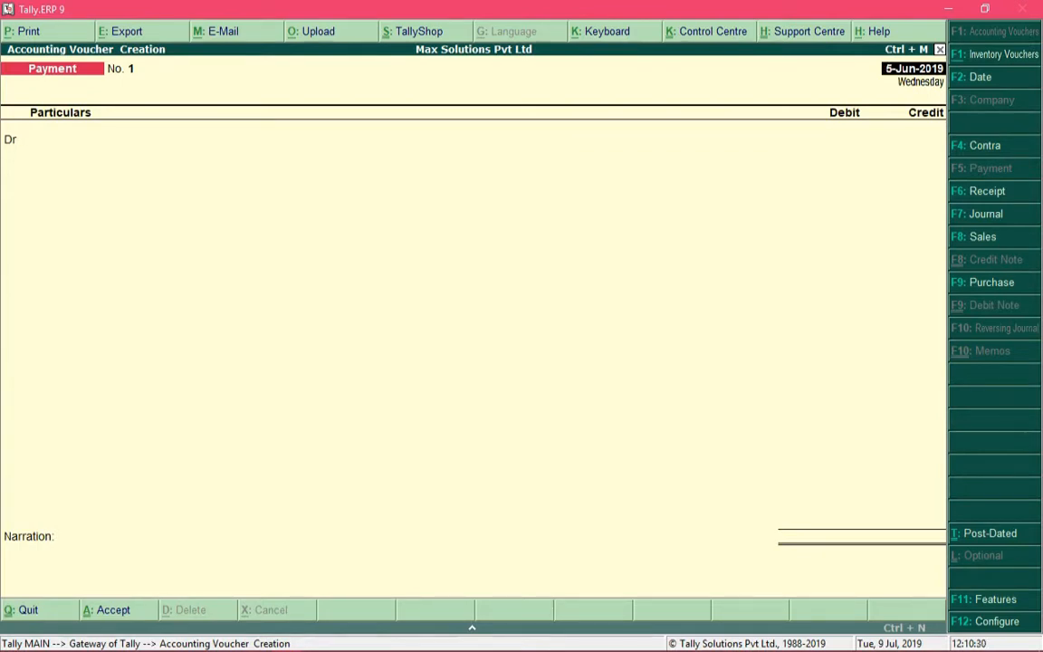
Keep the payment voucher's date at 5-Jun-2019 and debit SBI A/c with 10,000.
key(Return)
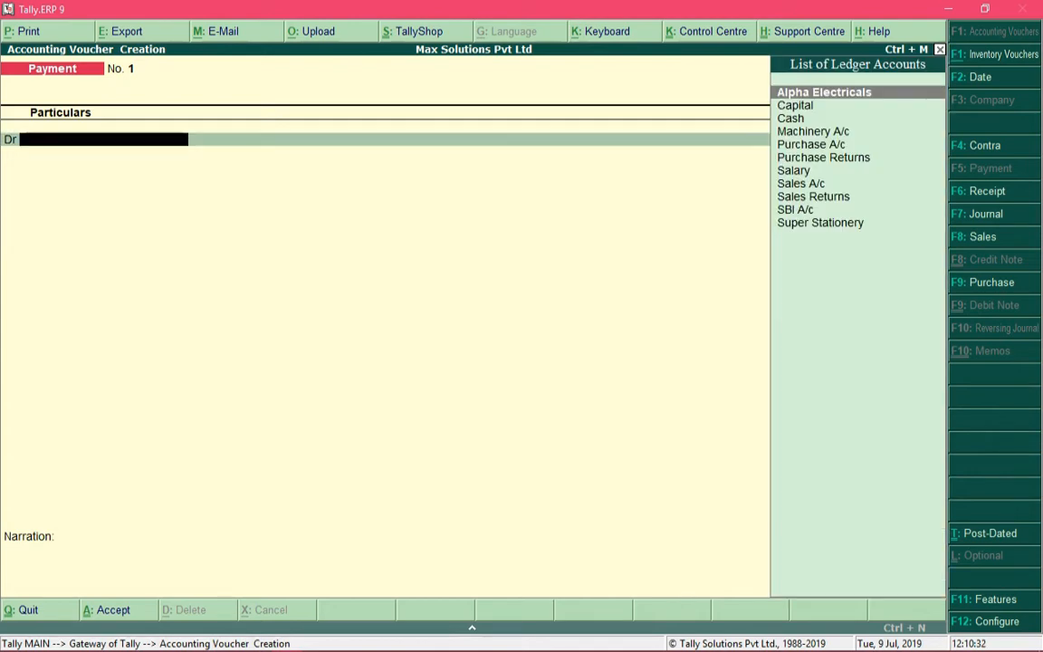
text(sbi)
key(Return)
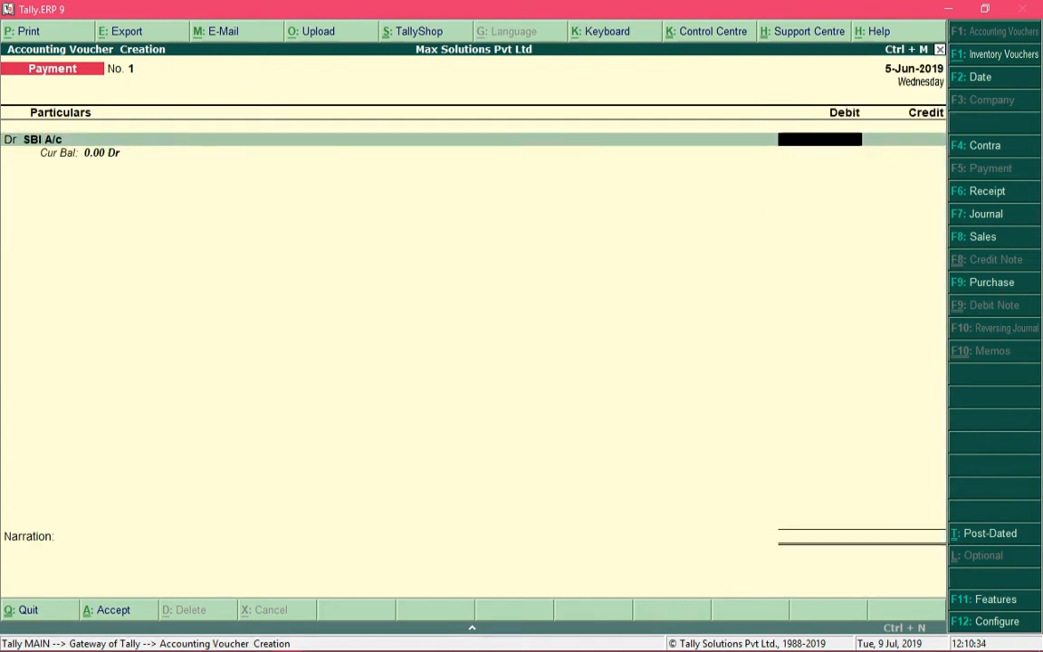
text(10000)
key(Return)
Allocate the SBI amount with transaction type Cash and credit the Cash ledger in the payment voucher.
text(cas)
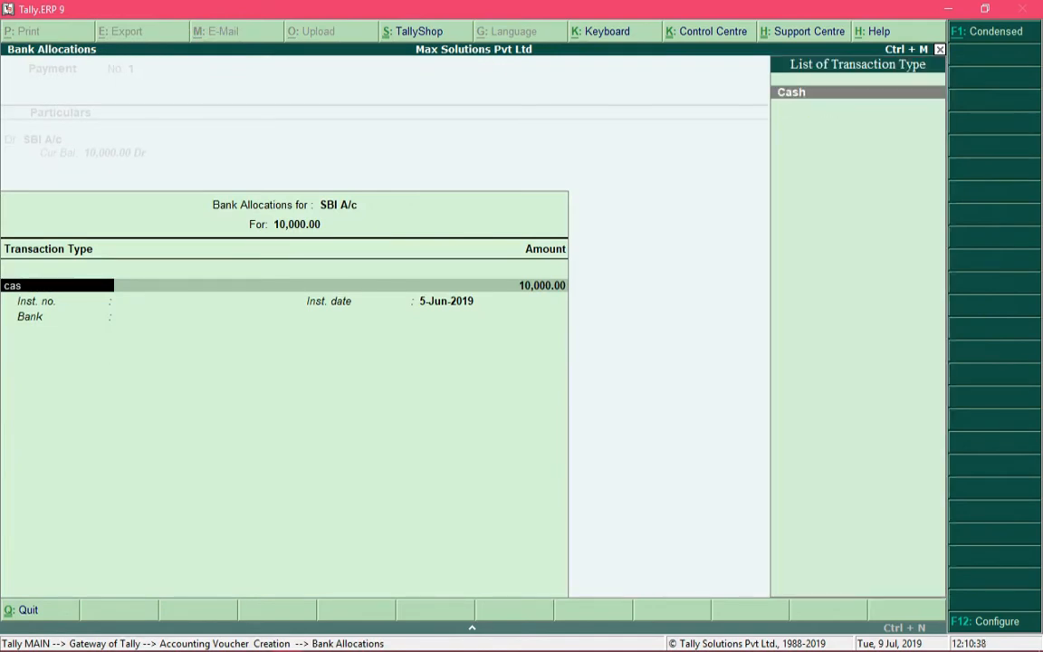
key(Return)
key(Return)
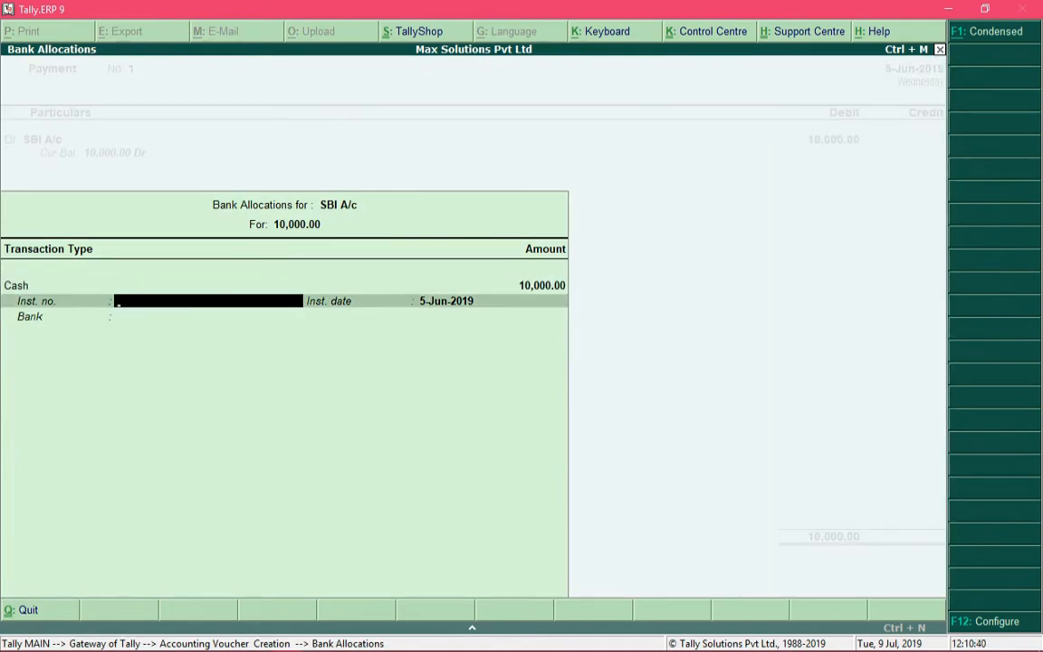
key(ctrl+a)
key(Return)
text(cas)
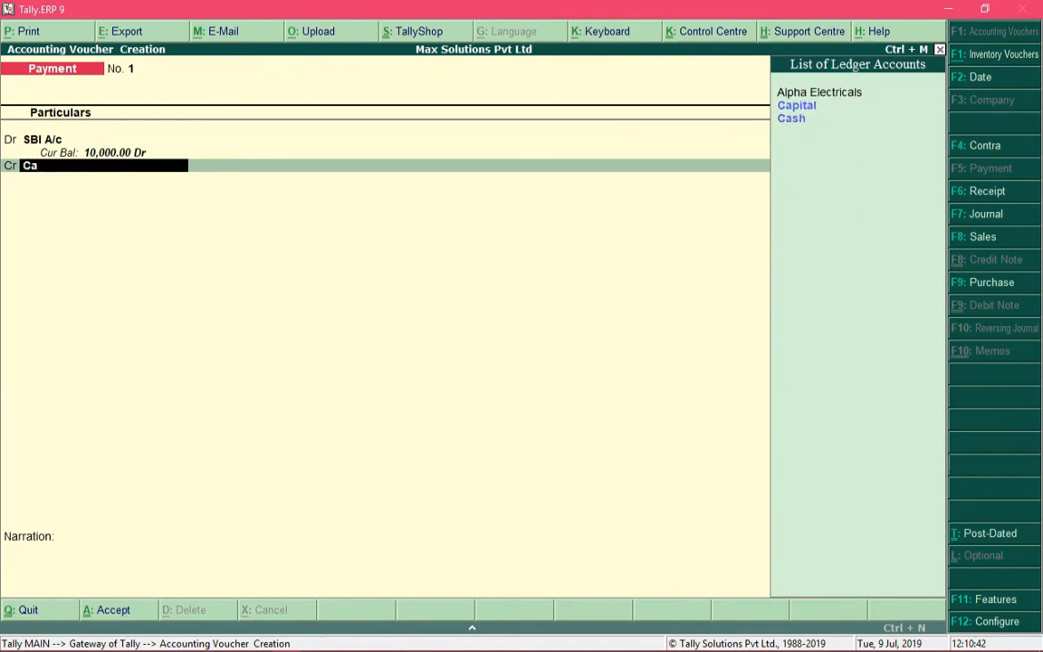
key(Return)
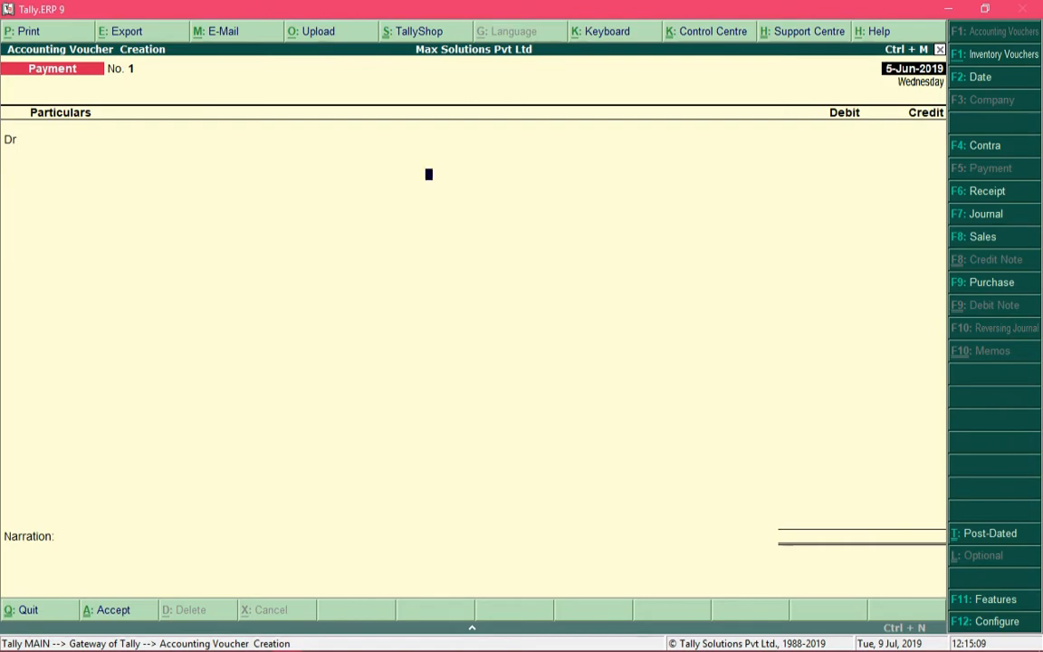
Enable "Use debit and credit notes" in the company's accounting features and save the settings.
key(F11)
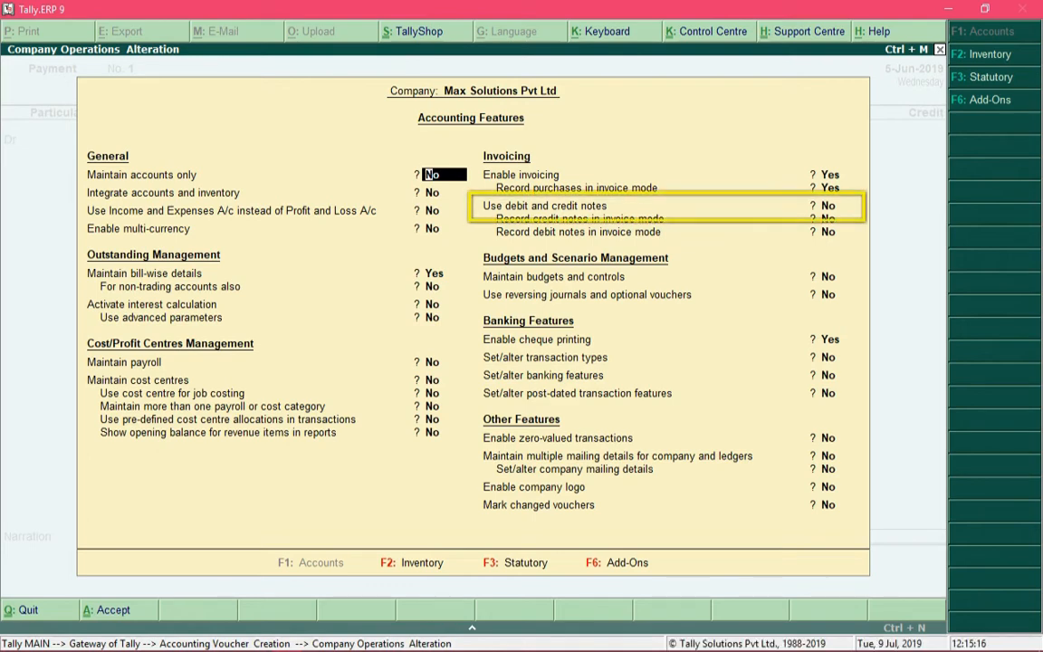
click(829, 207)
text(y)
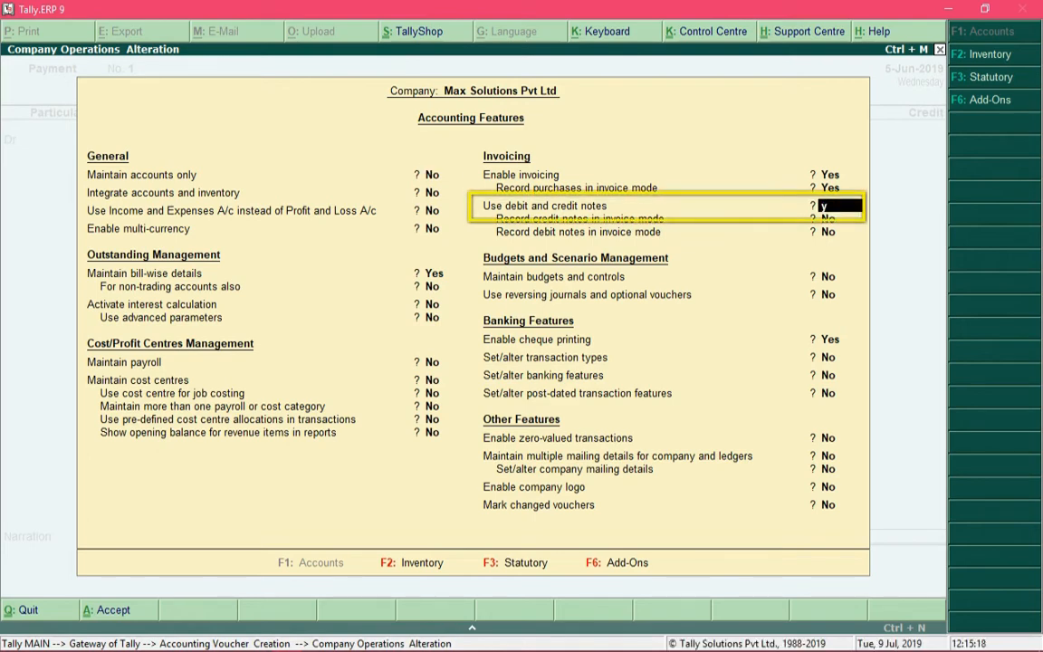
key(Return)
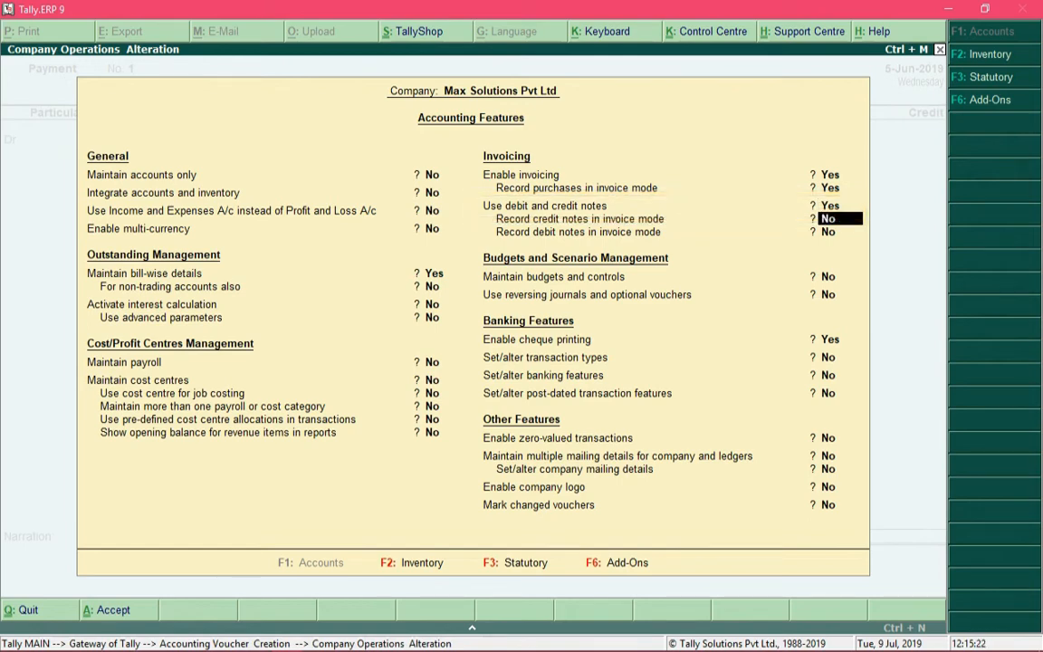
key(ctrl+a)
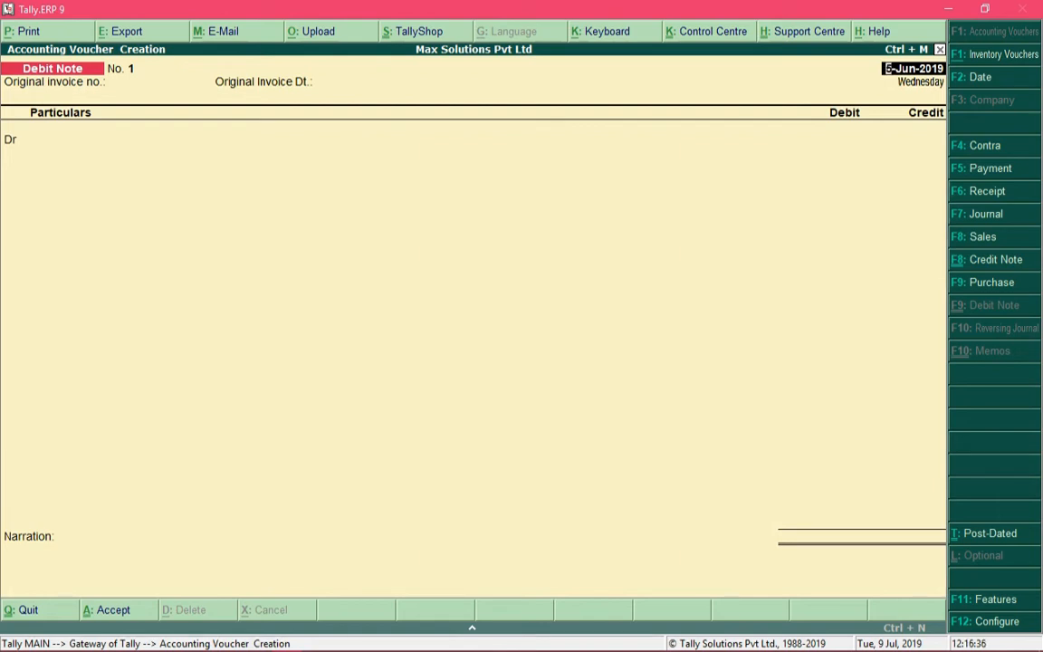
Date the debit note 15-Dec-2019 and enter original invoice number 101 with invoice date 7-Sep-2019.
text(15-12)
key(Return)
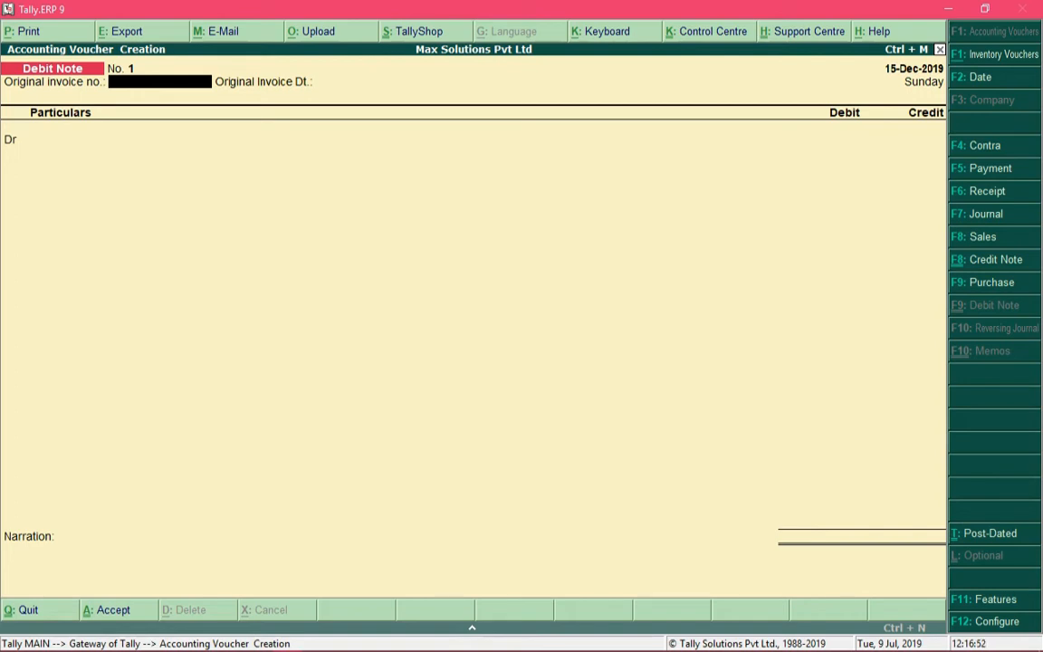
text(101)
key(Return)
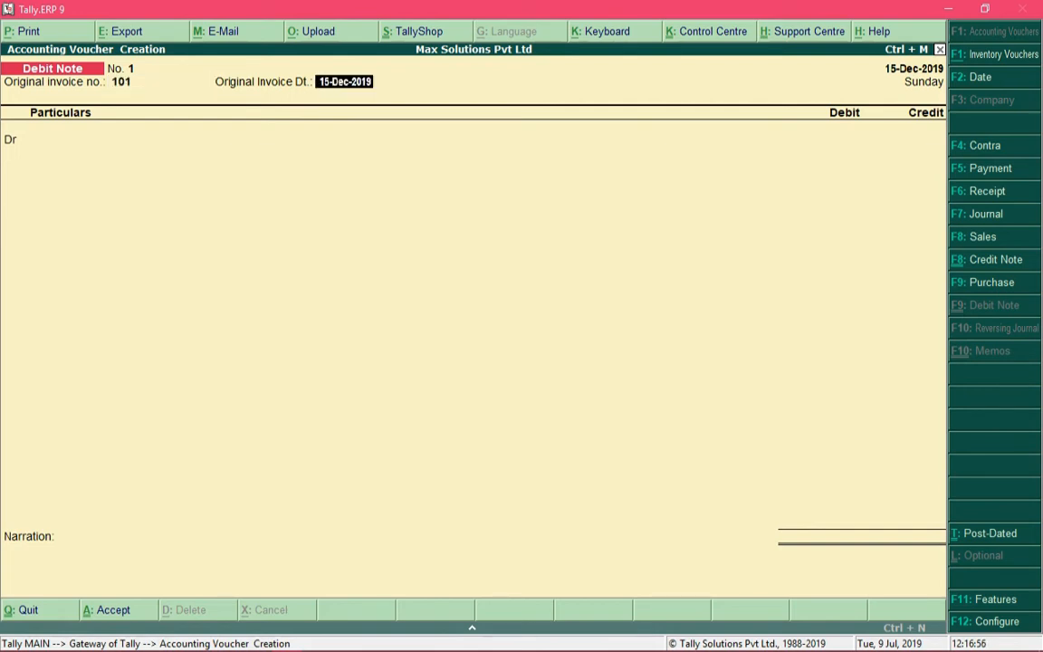
text(7-9)
key(Return)
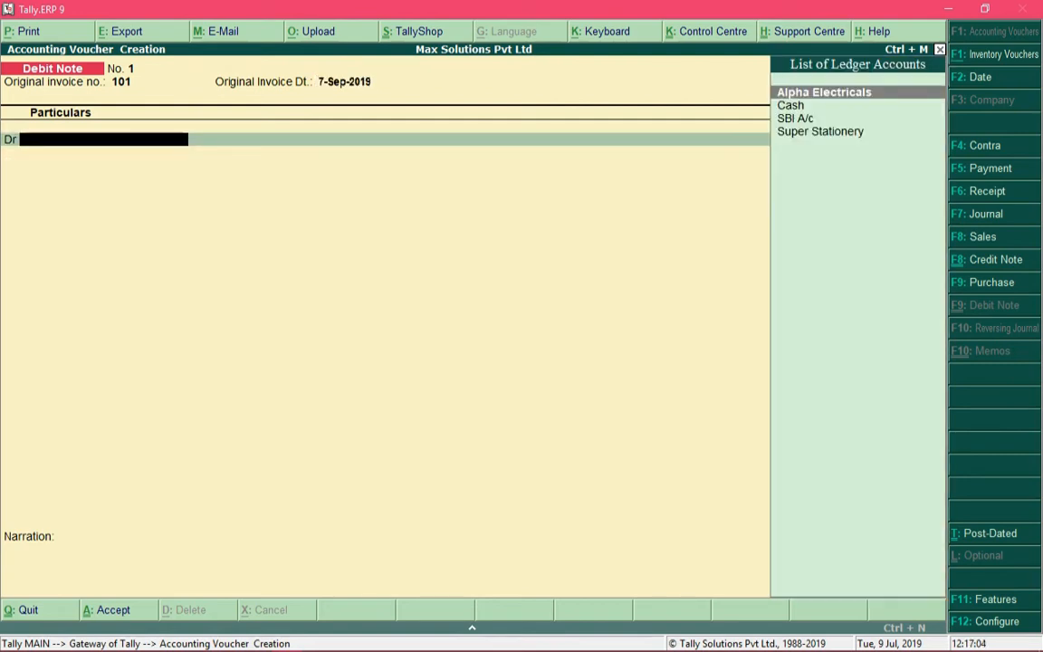
Debit Alpha Electricals with 1,000 and adjust the amount as Agst Ref against pending bill 101.
key(Return)
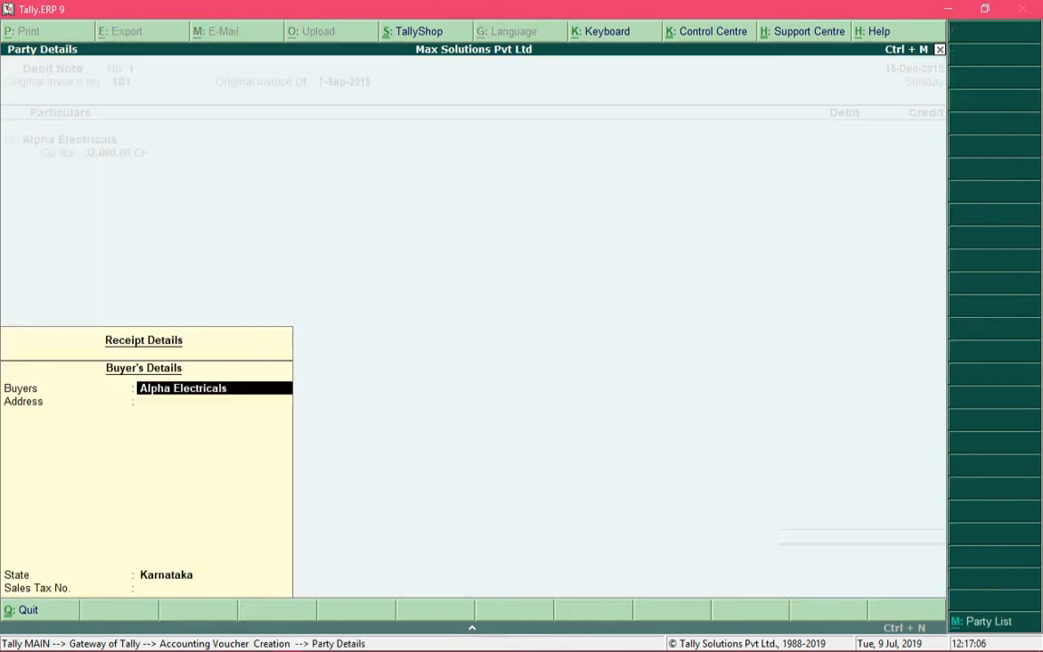
key(Return)
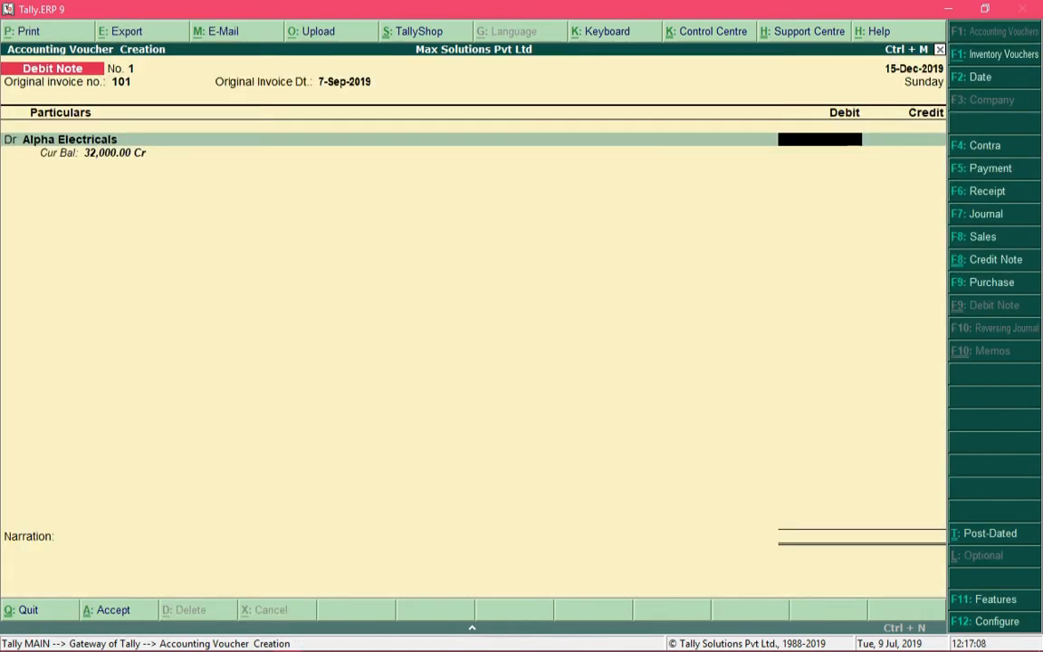
text(1000)
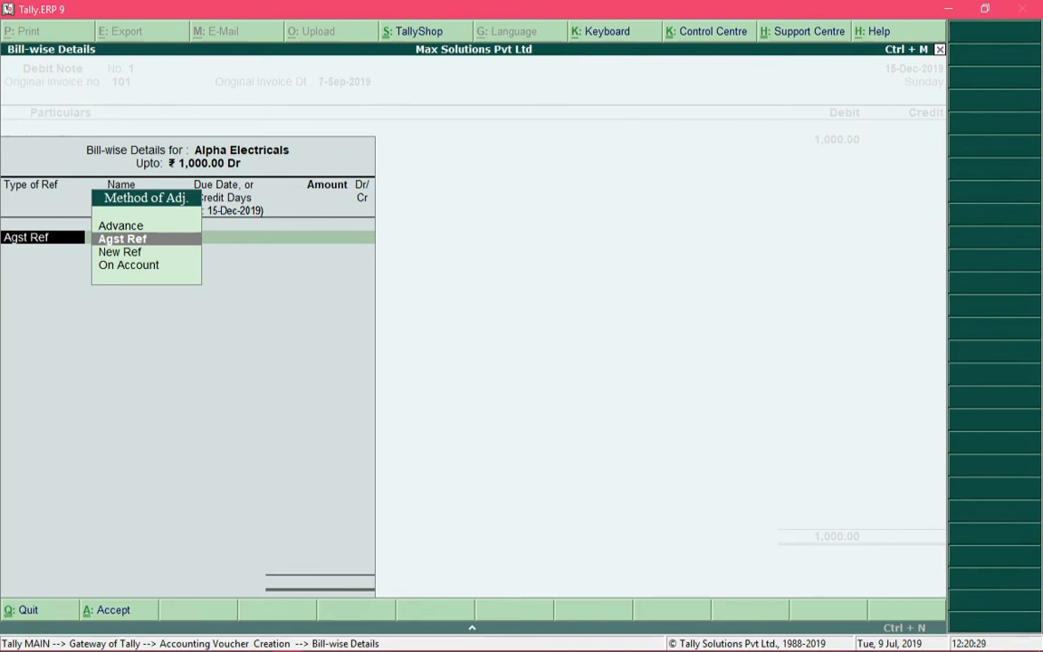
key(Return)
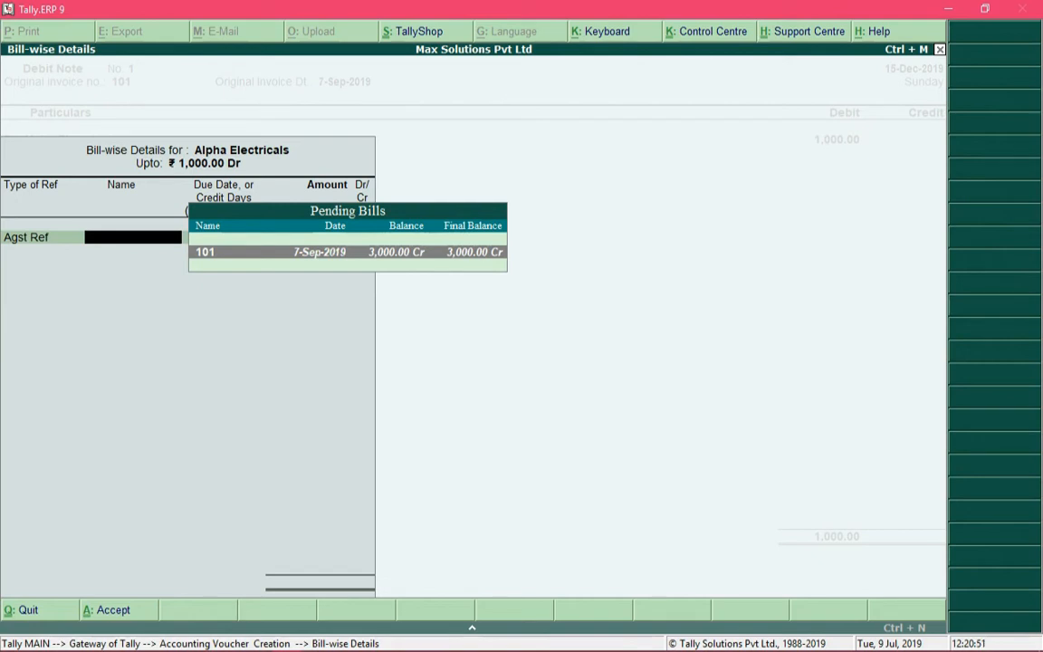
key(Return)
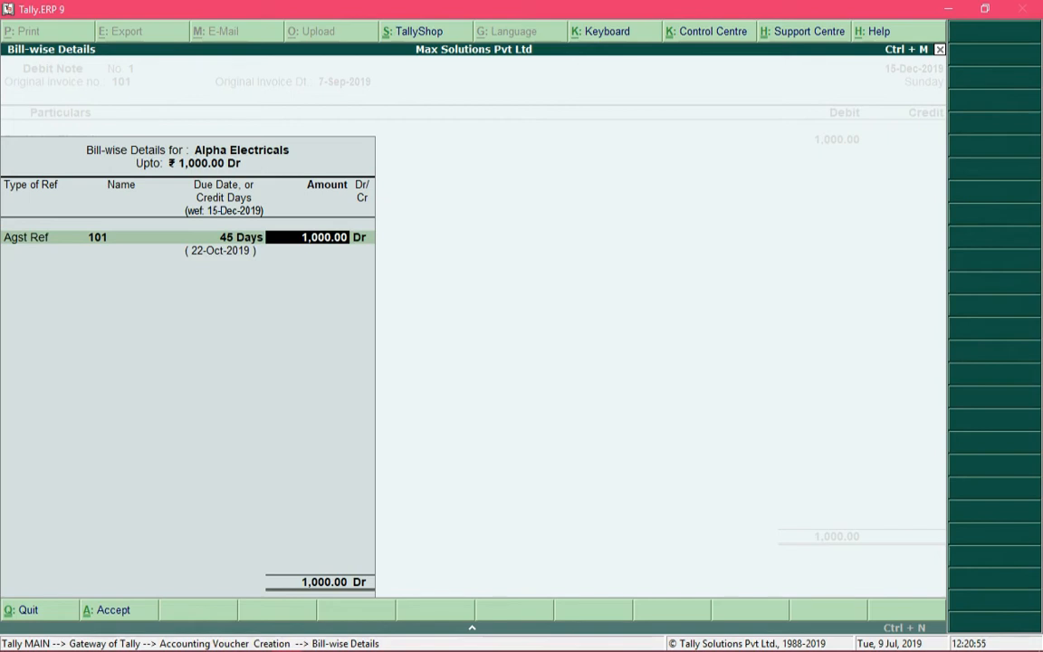
Credit Purchase Returns with 1,000 in the debit note without allocating inventory items, and save the voucher.
key(Return)
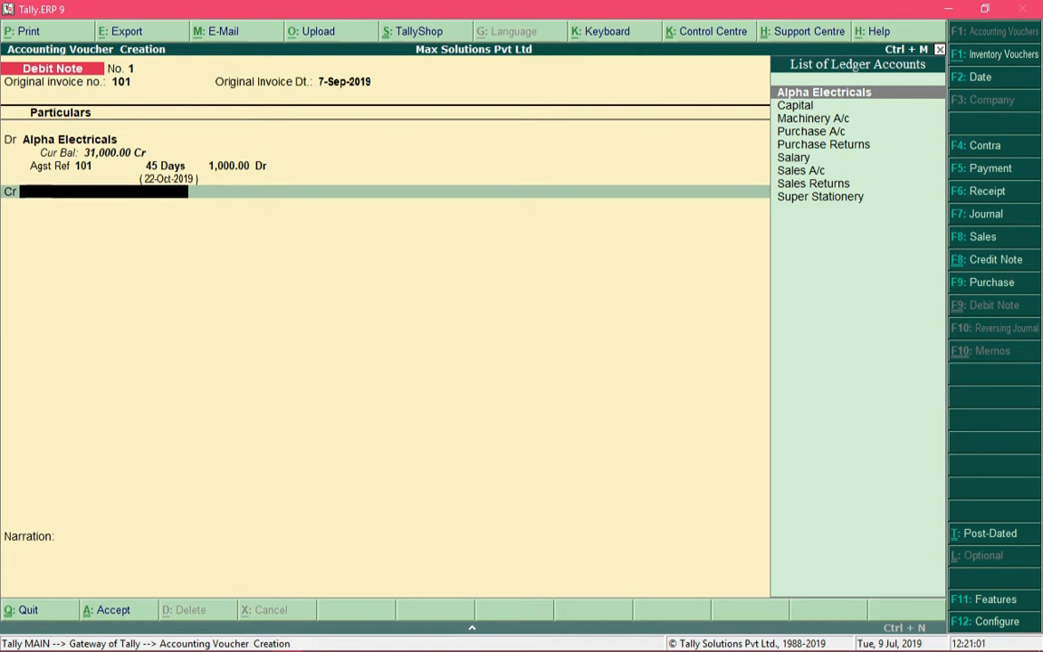
key(Down)
key(Down)
key(Down)
key(Down)
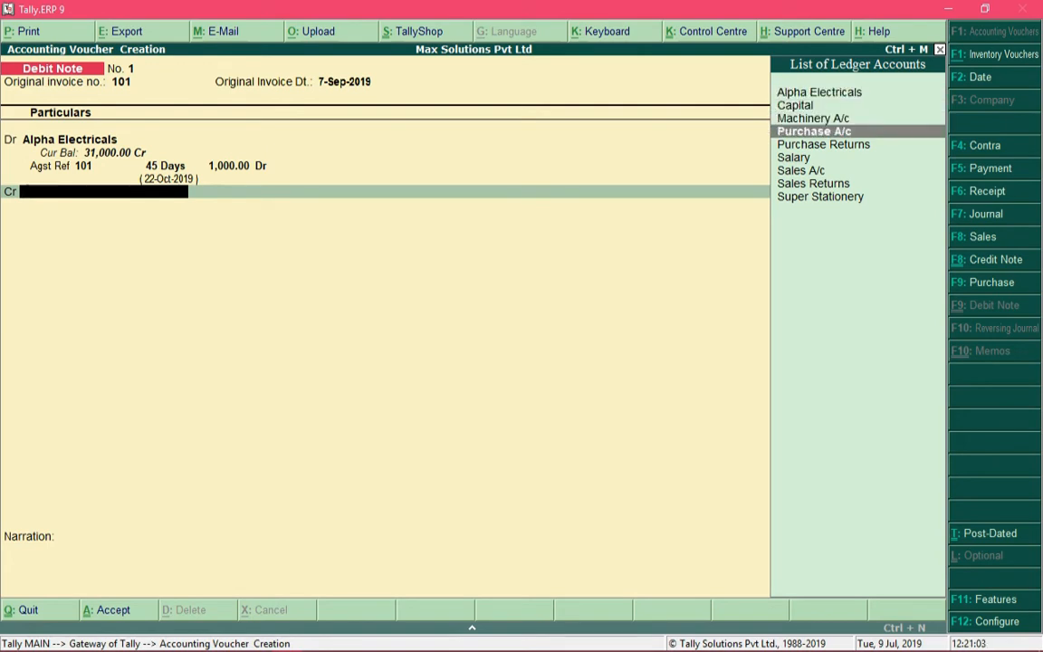
key(Return)
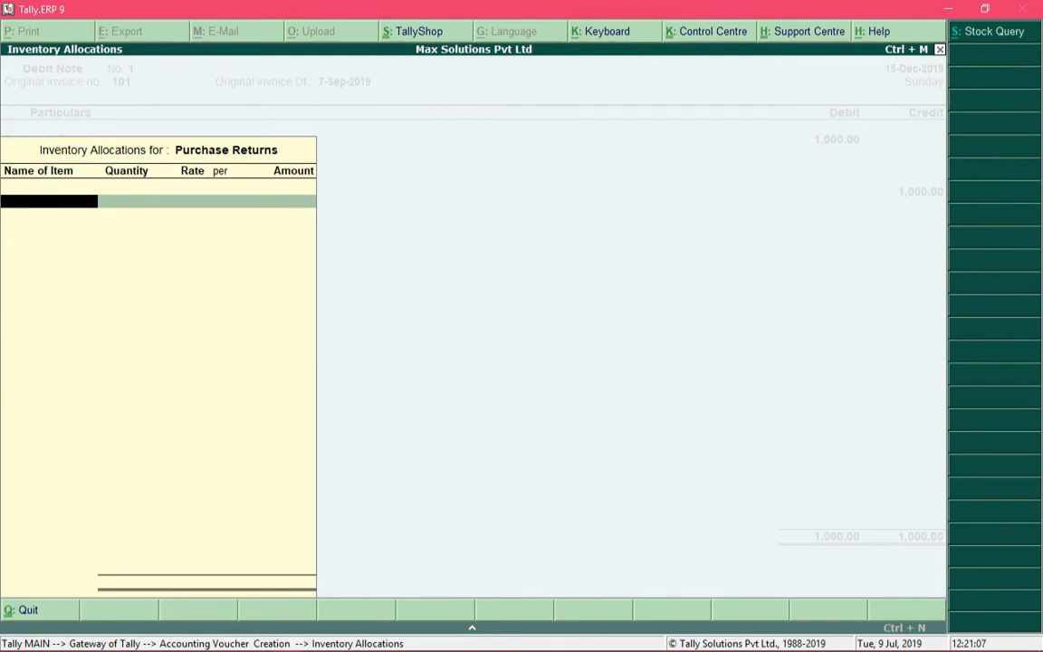
key(Escape)
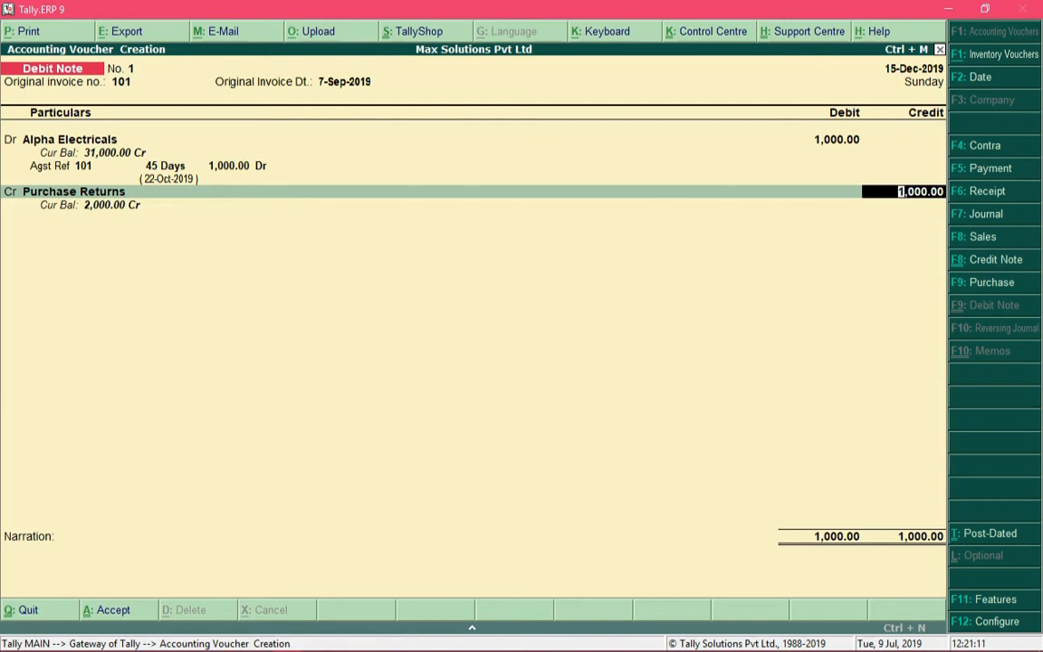
key(ctrl+a)
text(5)
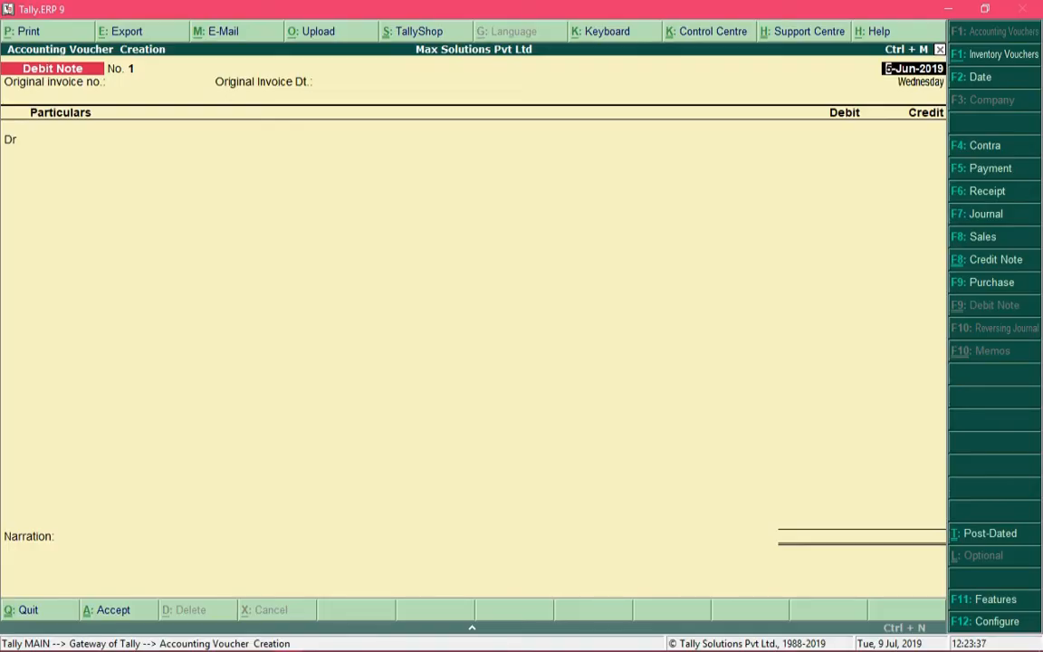
Start a credit note dated 18-Jan-2020 with original invoice number 2 and invoice date 11-Oct-2019.
key(ctrl+F8)
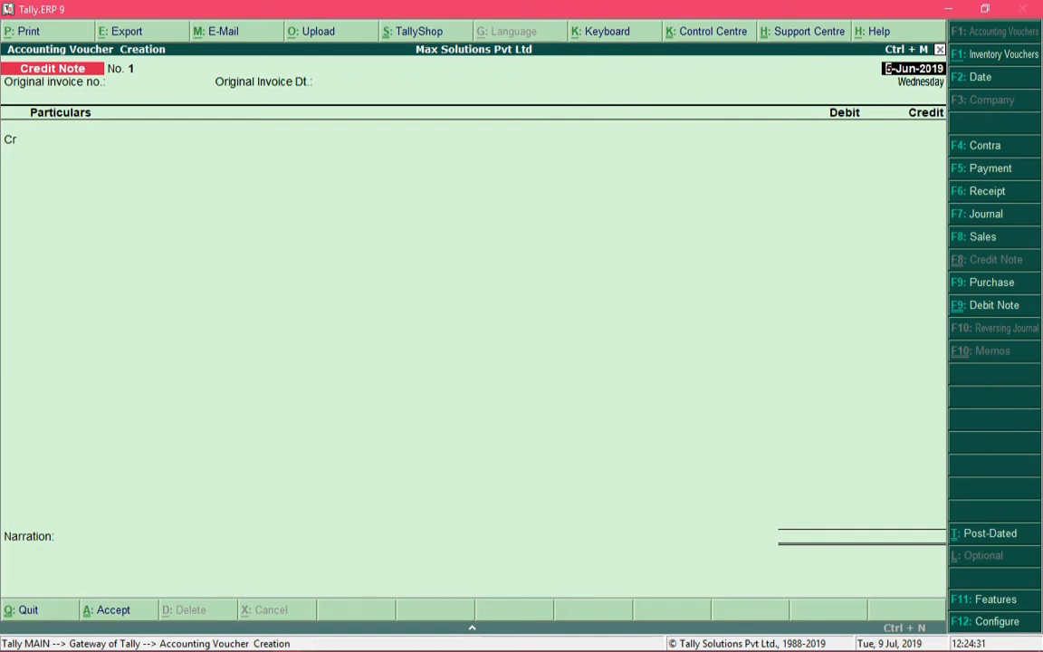
text(18-1-2020)
key(Return)
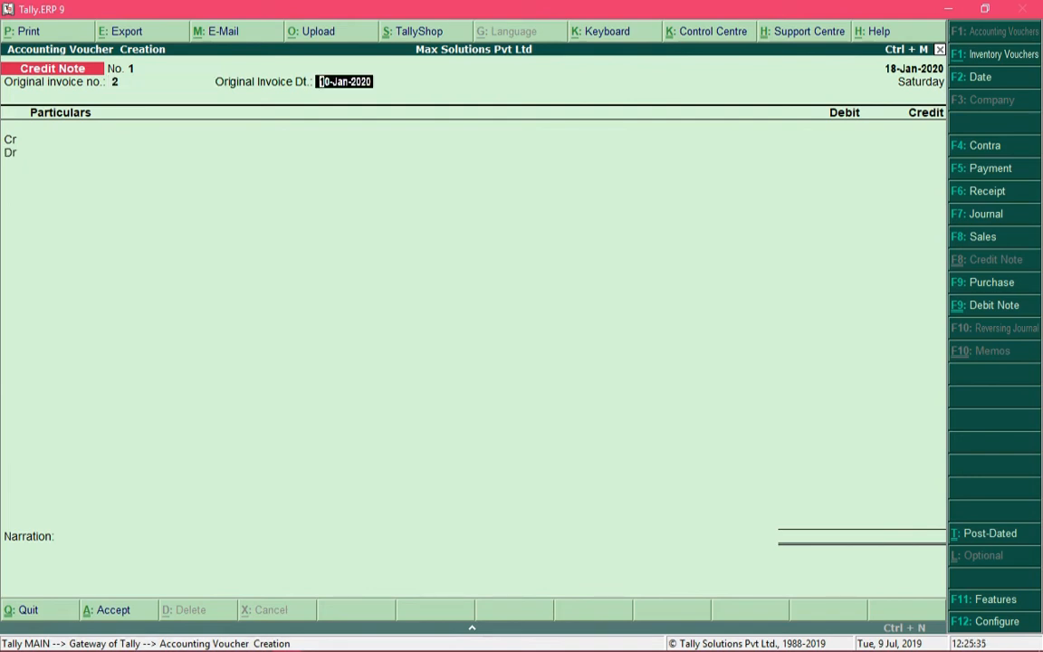
text(11-10)
key(Return)
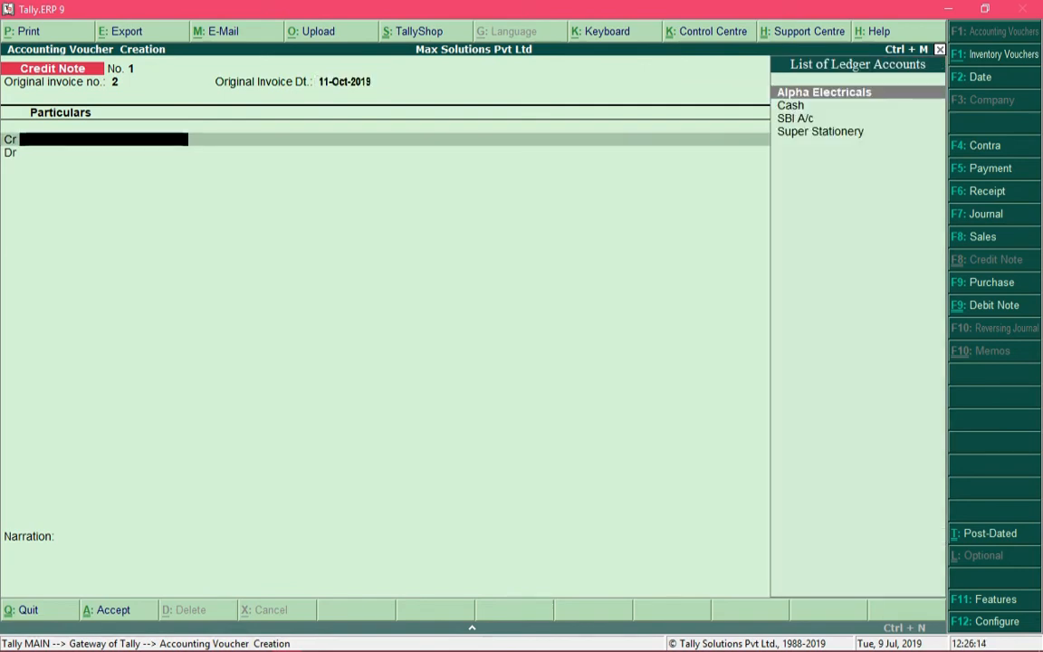
Credit Super Stationery with 500 and adjust the amount as Agst Ref against pending bill SS - Ord No 1.
text(Super)
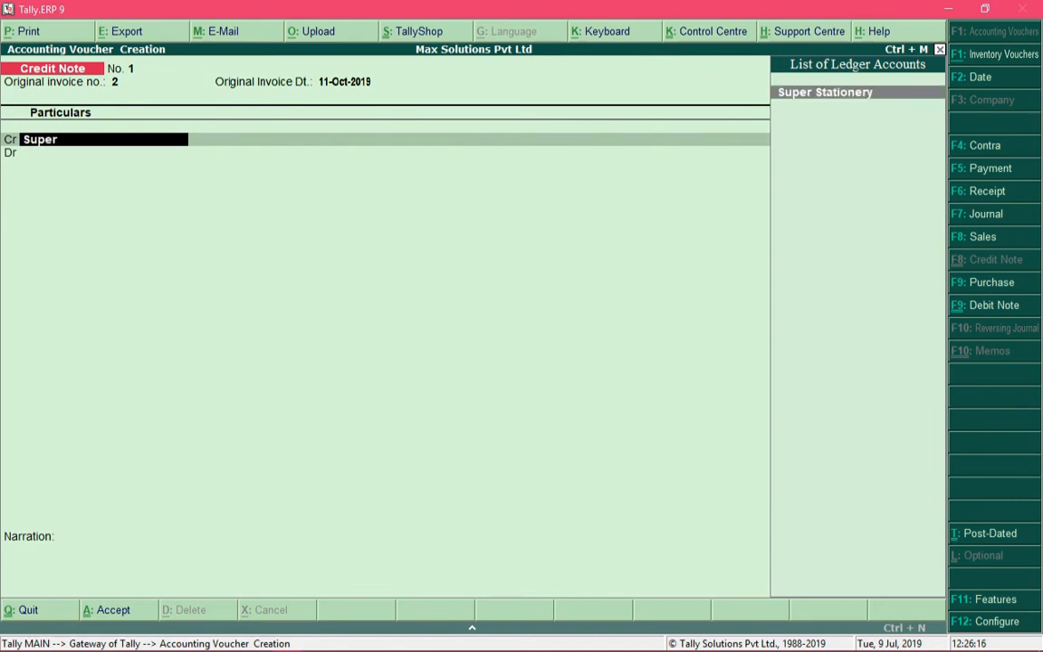
key(Return)
key(ctrl+a)
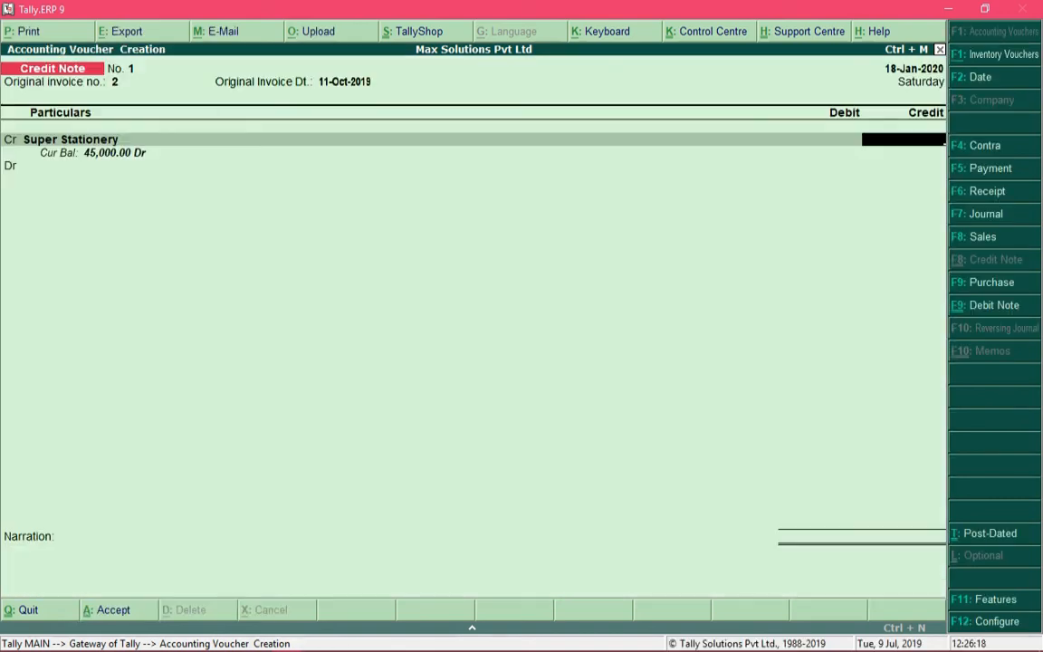
text(500)
key(Return)
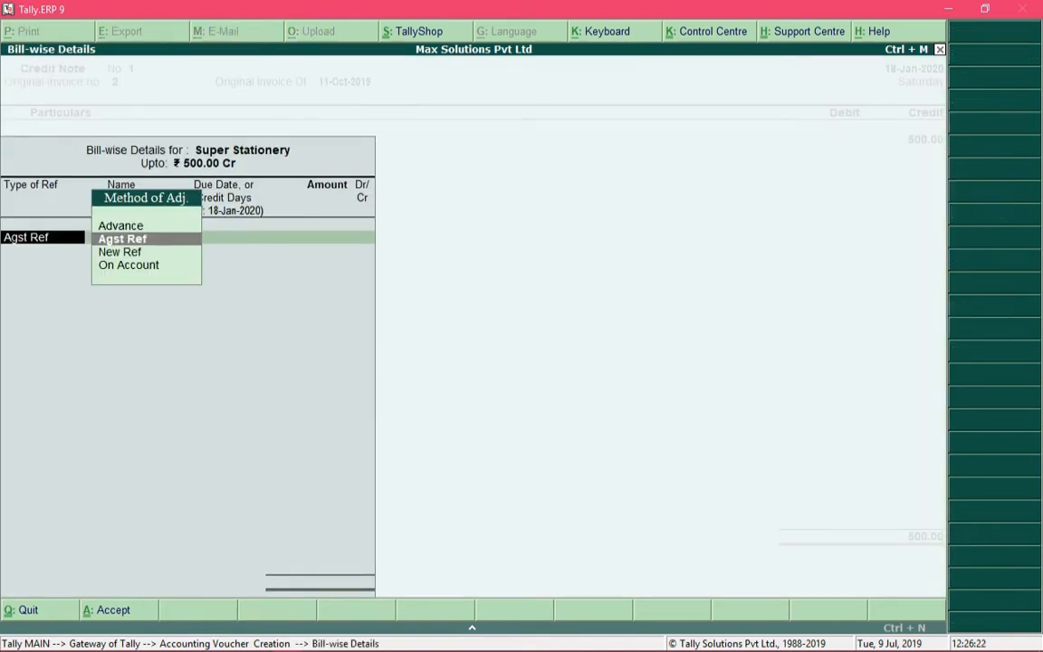
key(Return)
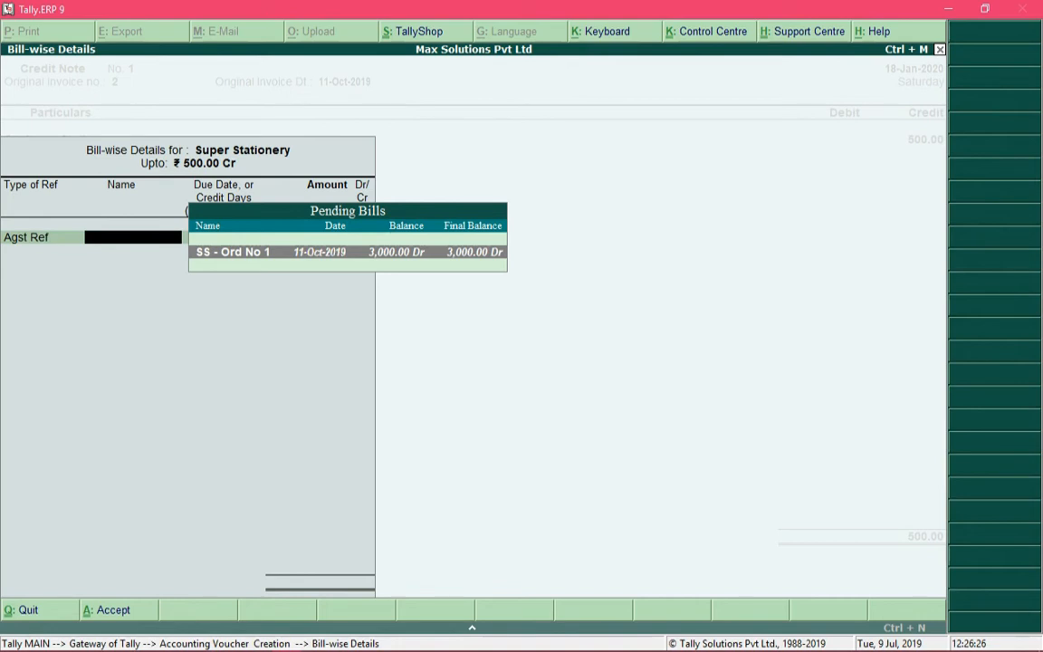
key(Return)
key(Return)
key(Return)
key(Return)
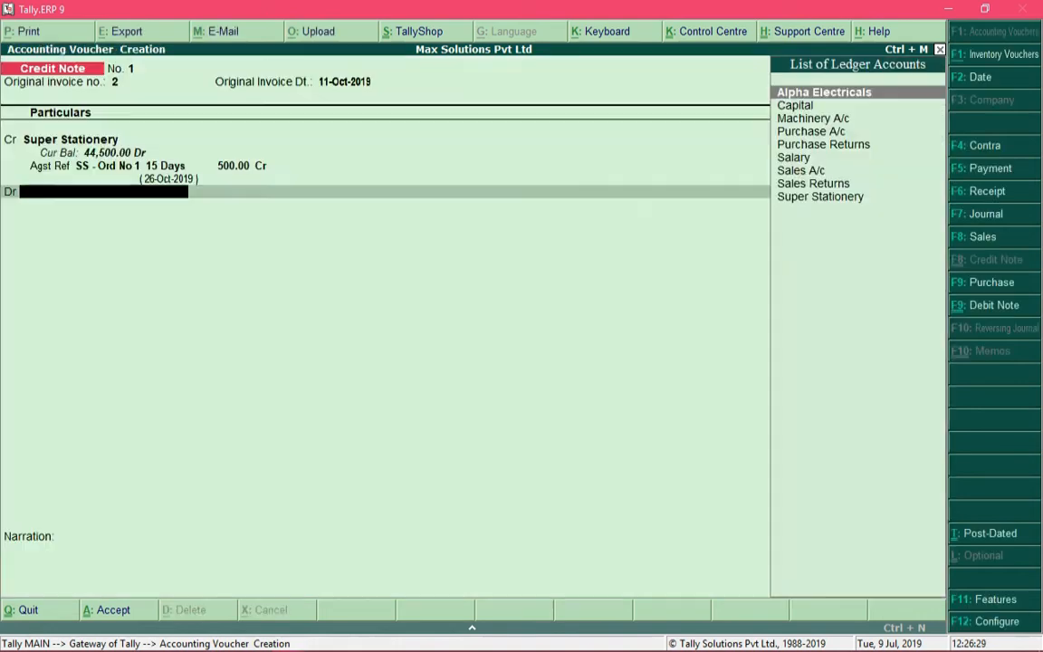
Debit Sales Returns with 500 in the credit note without allocating inventory items, and save the voucher.
text(Sales)
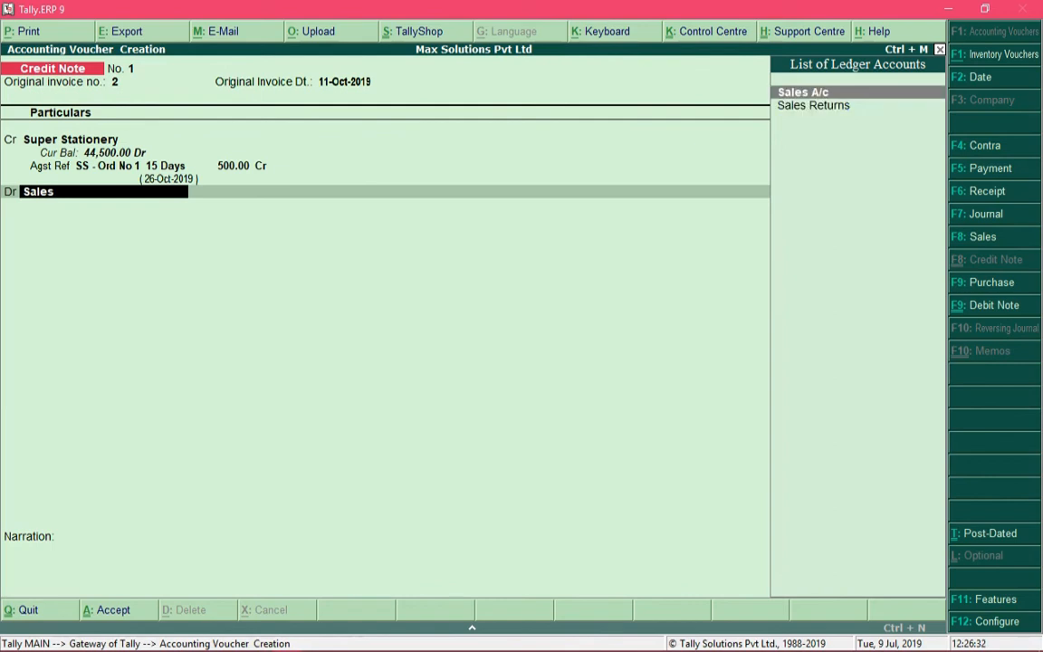
key(Down)
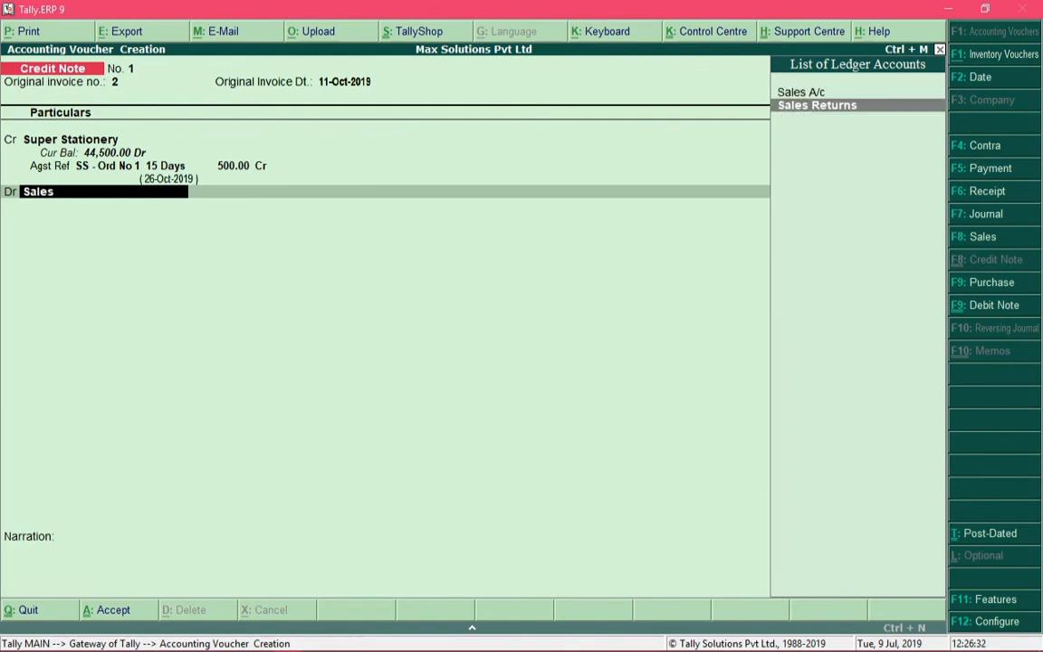
key(Return)
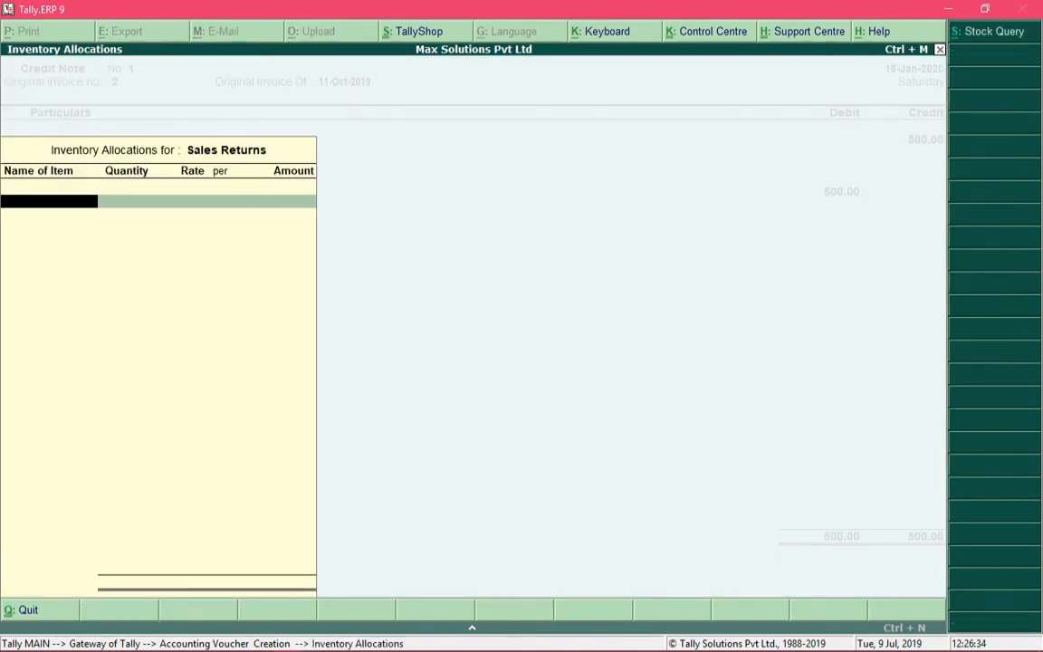
key(Return)
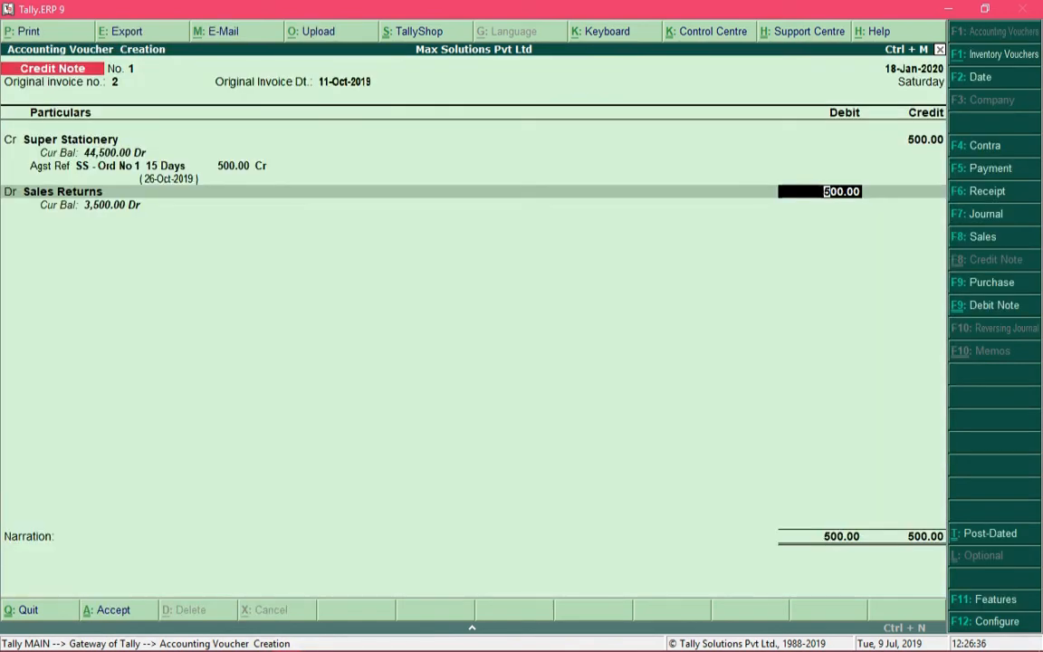
key(ctrl+a)
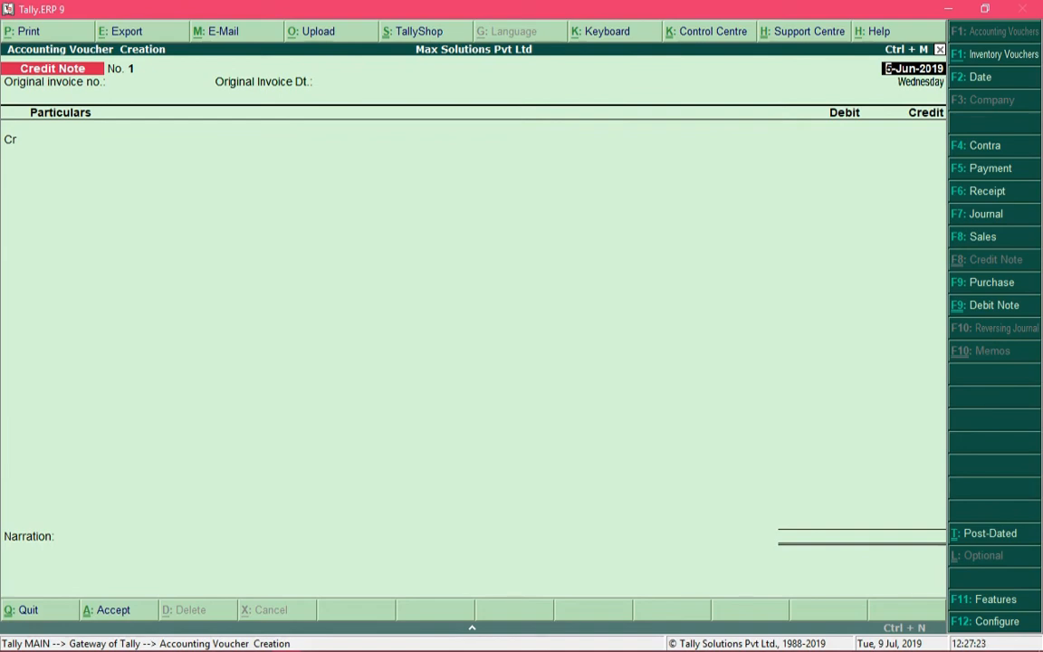
Start a payment voucher dated 12-Feb-2020 and debit Alpha Electricals with 2,000 as Agst Ref against pending bill 101.
key(F5)
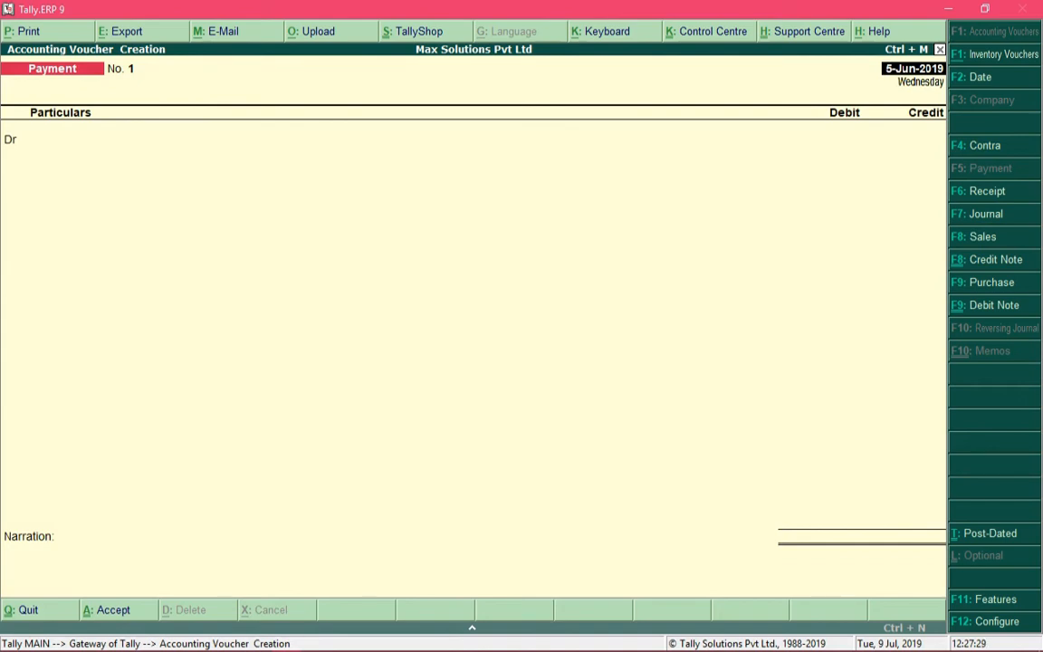
text(12-02-2020)
key(Return)
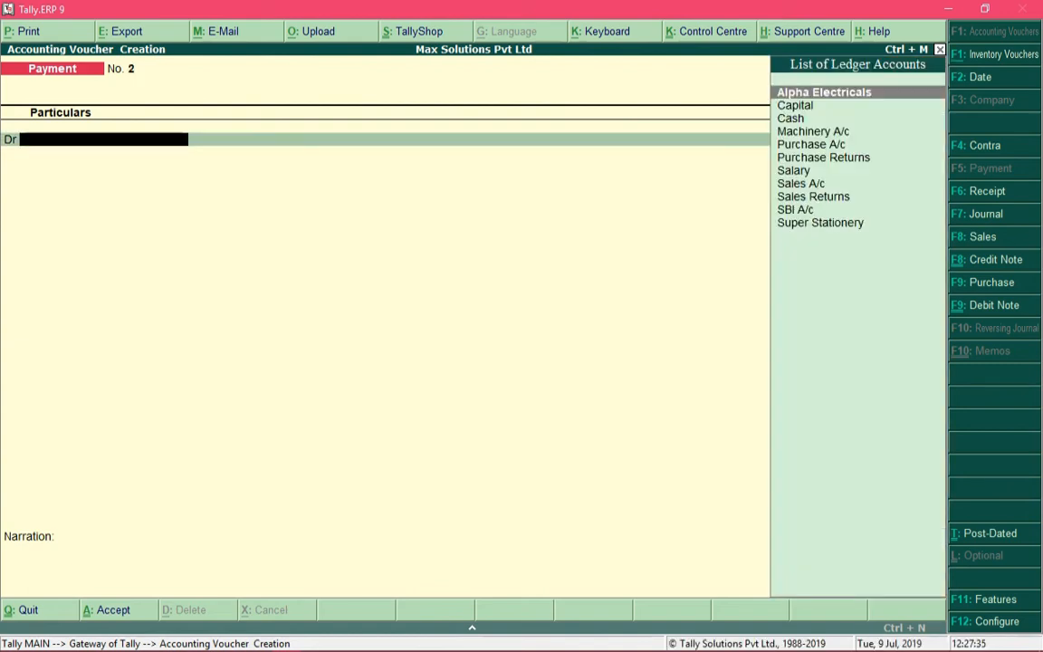
key(Return)
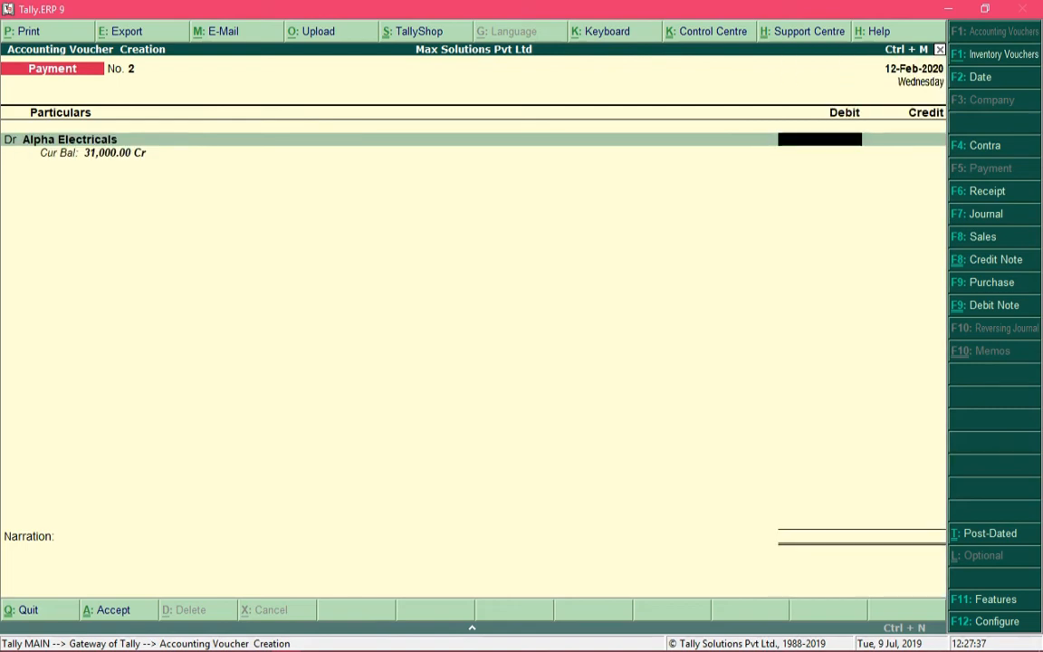
text(2,000)
key(Return)
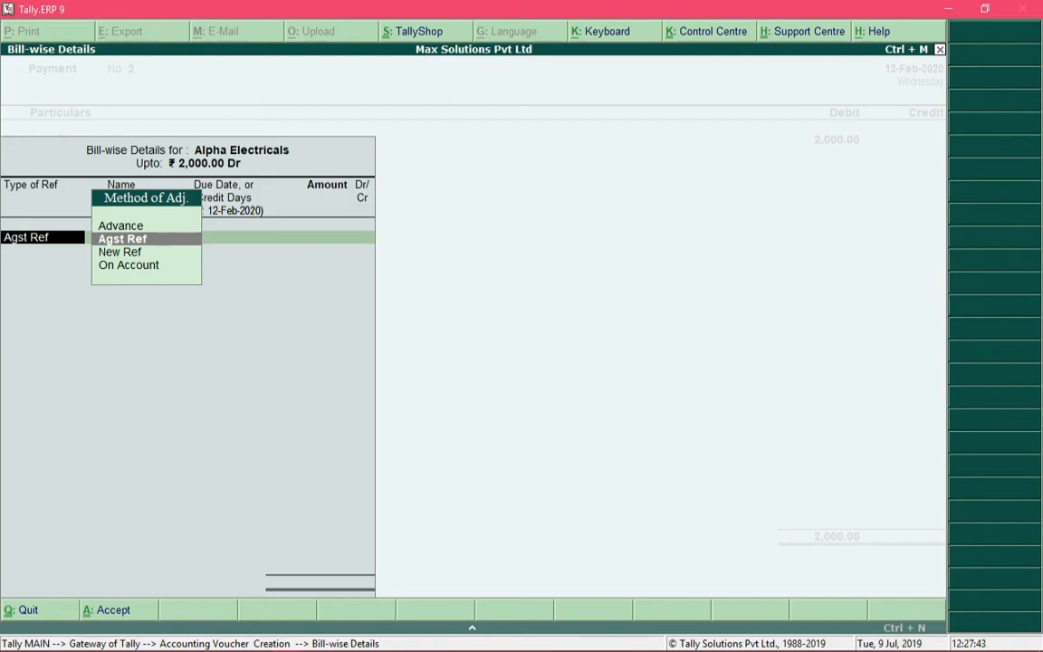
key(Return)
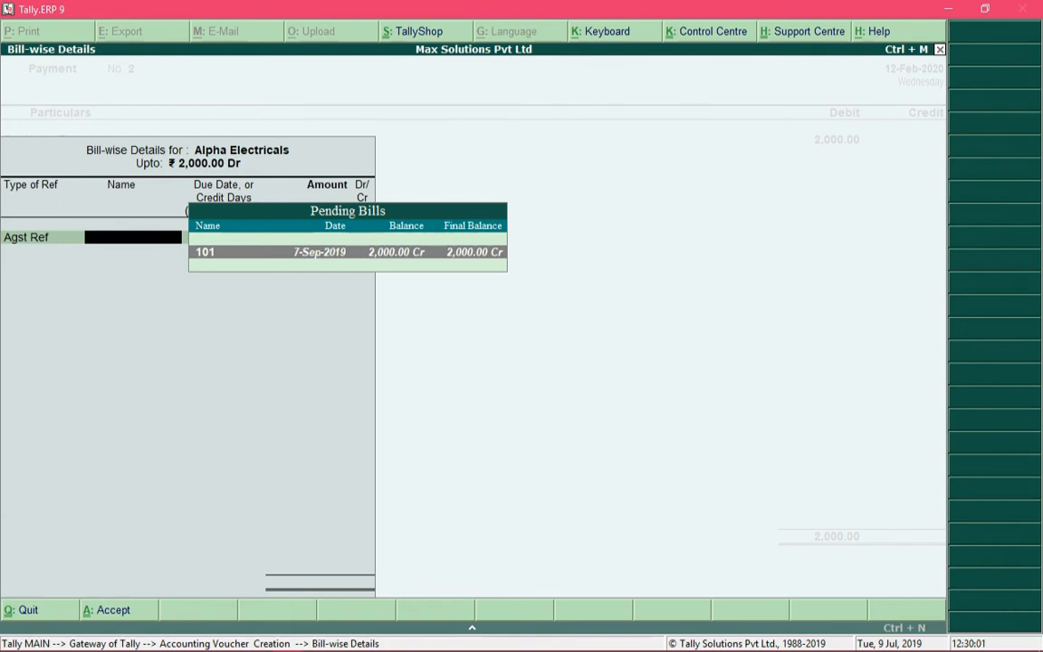
key(Return)
key(Return)
key(Return)
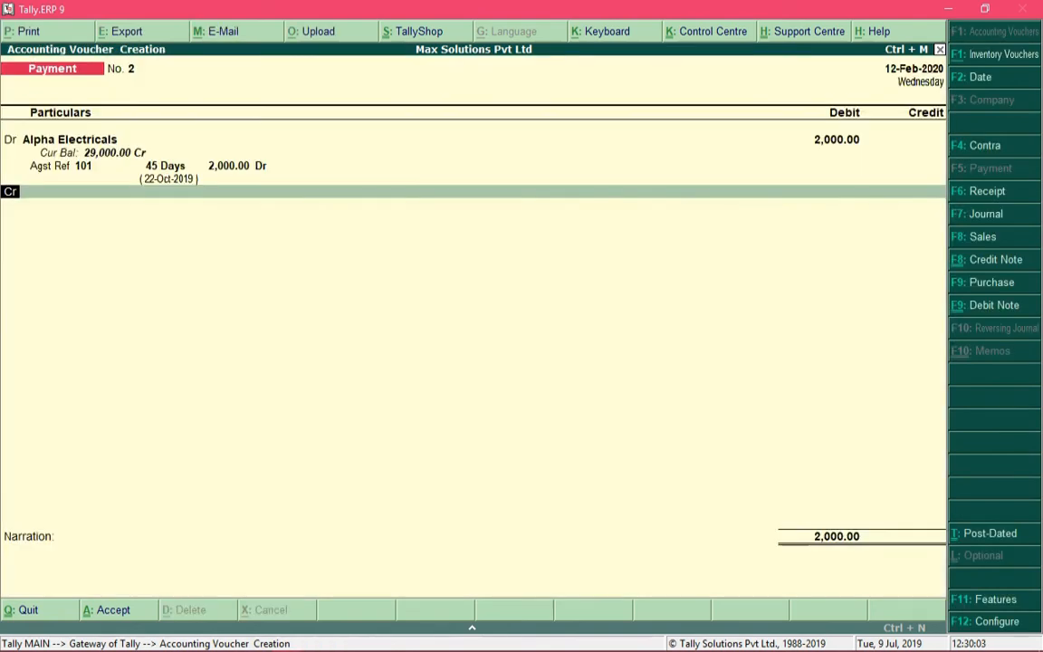
Credit the Cash ledger with 2,000 and save the payment voucher.
key(Return)
text(cash)
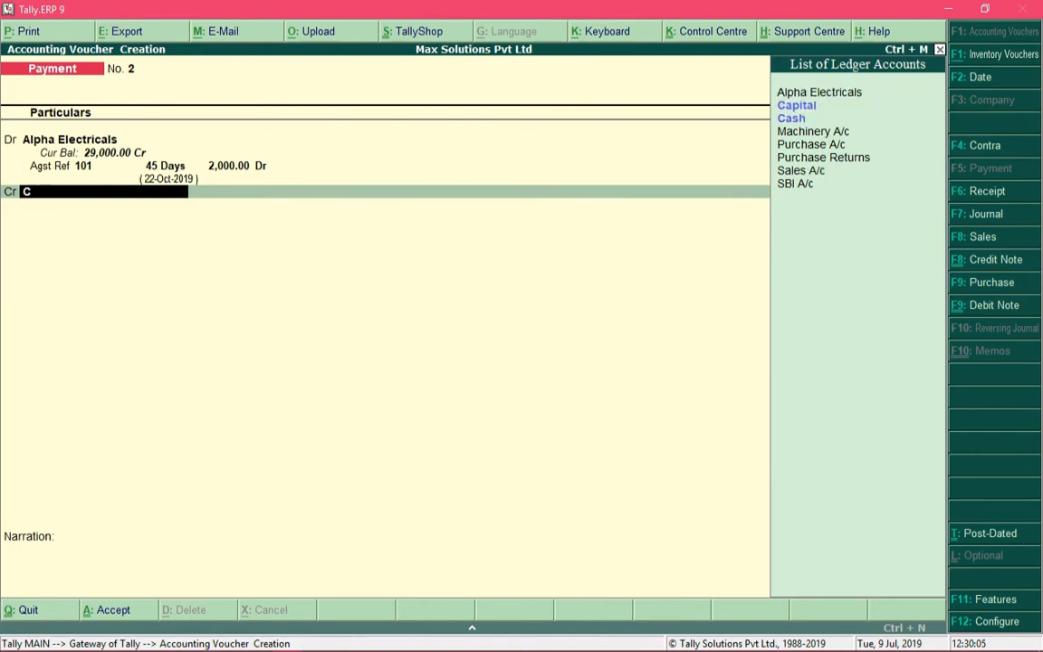
key(Return)
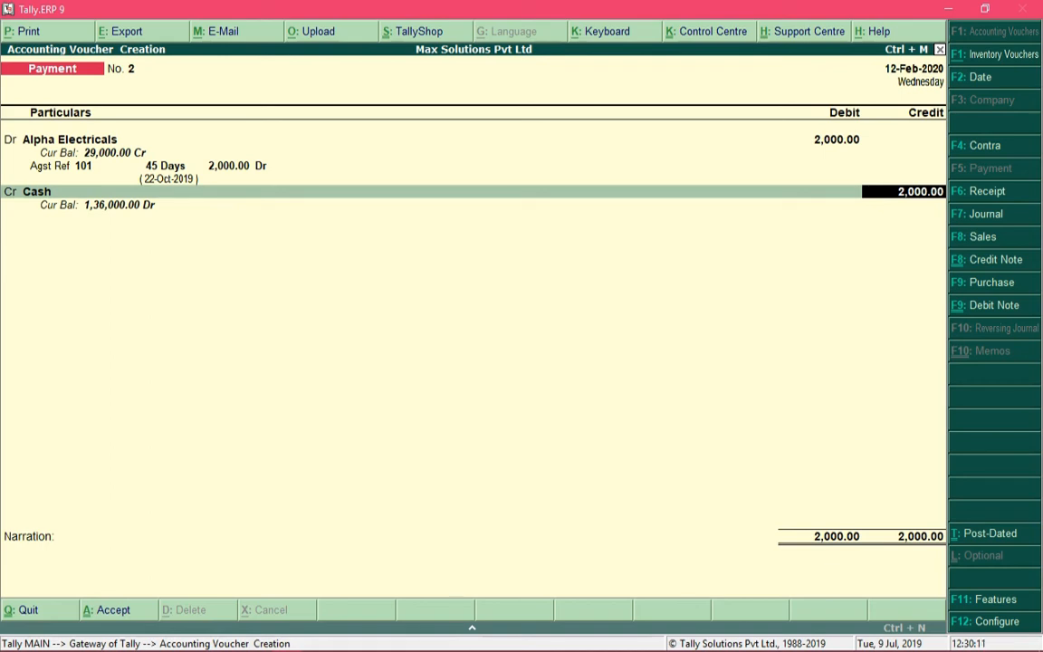
key(ctrl+a)
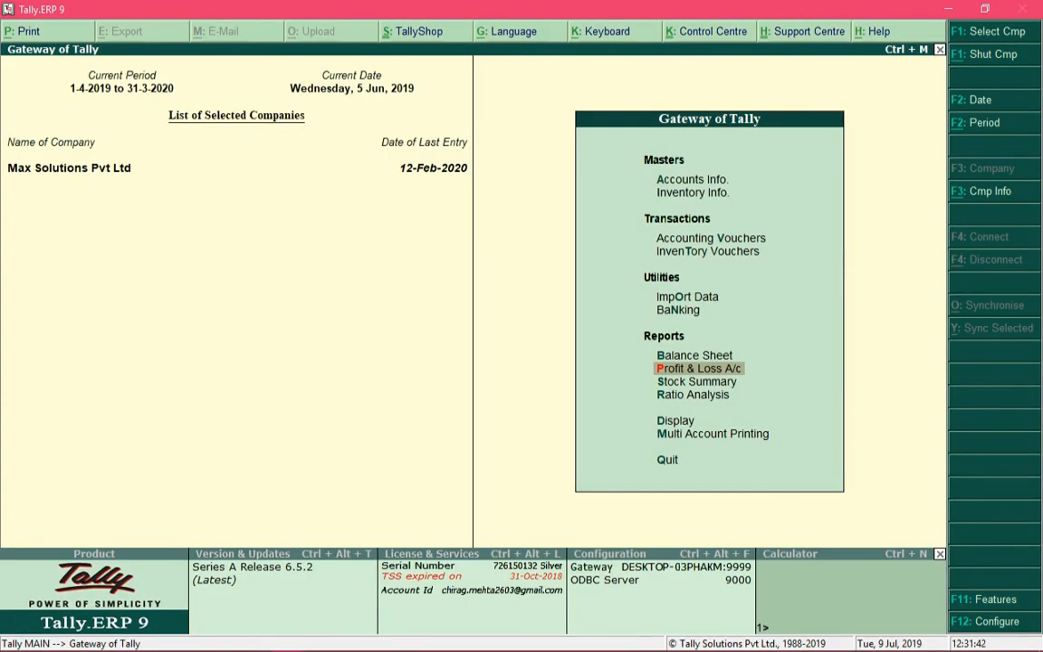
Open the Profit & Loss A/c in detailed view and examine the sales and closing stock entries.
key(Return)
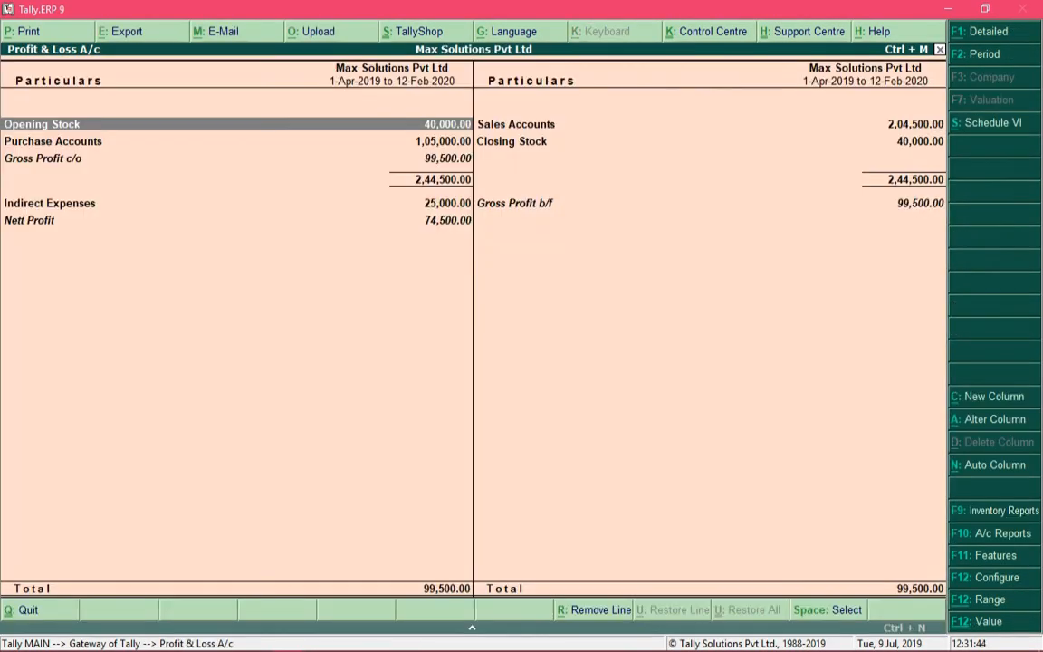
key(alt+F1)
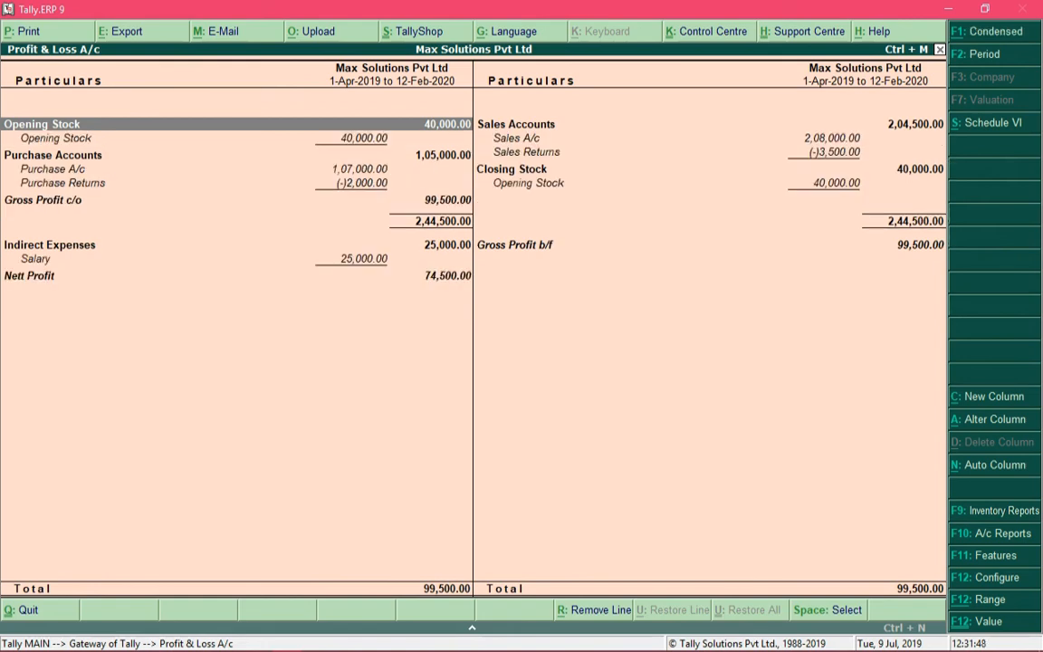
key(Right)
key(Down)
key(Down)
key(Down)
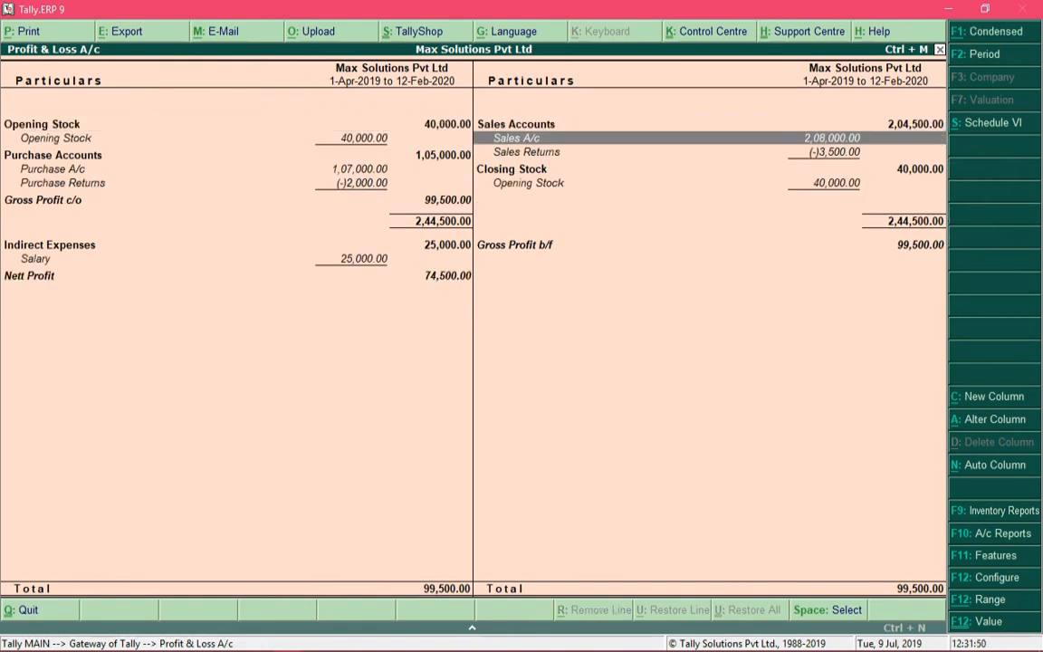
key(Down)
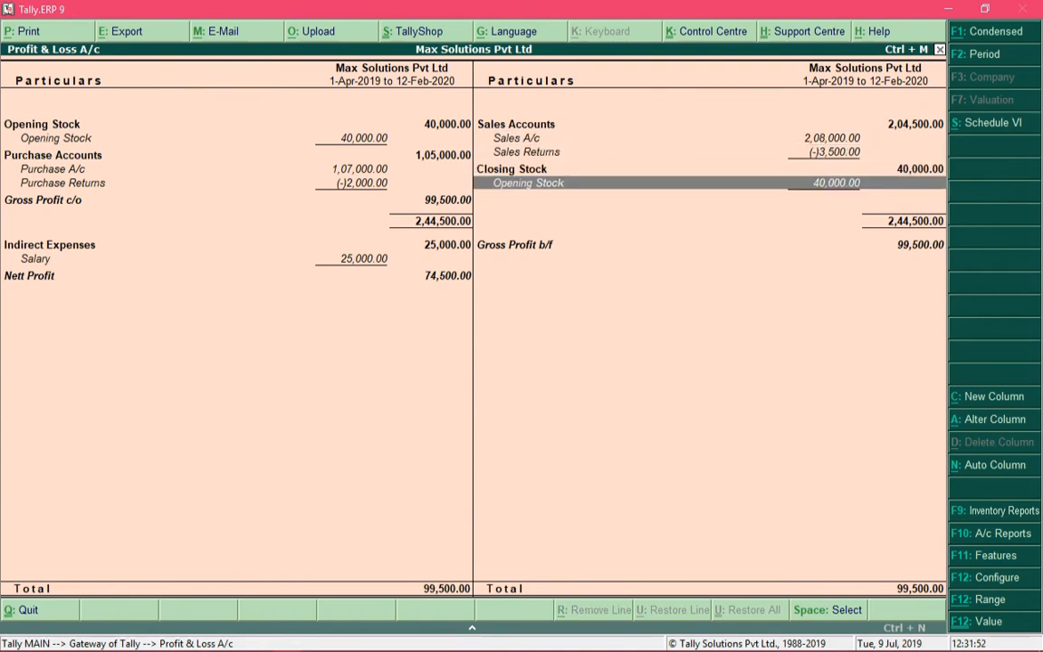
key(Up)
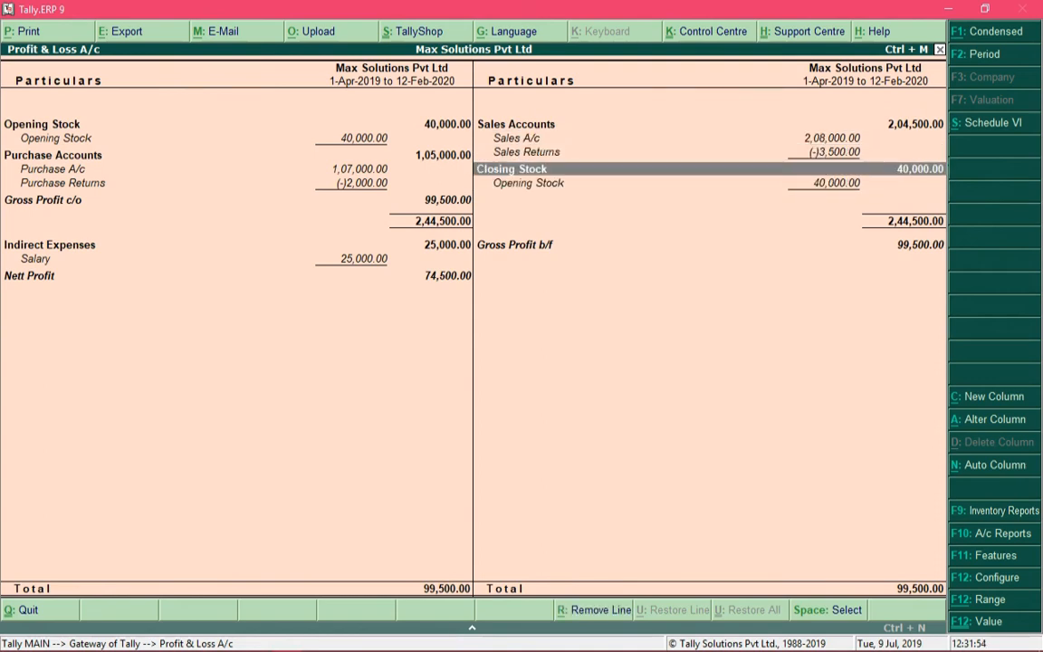
Alter the Opening Stock ledger under Closing Stock, giving it a closing balance of 15,000 Dr on 31-Mar-2020, and save it.
key(Down)
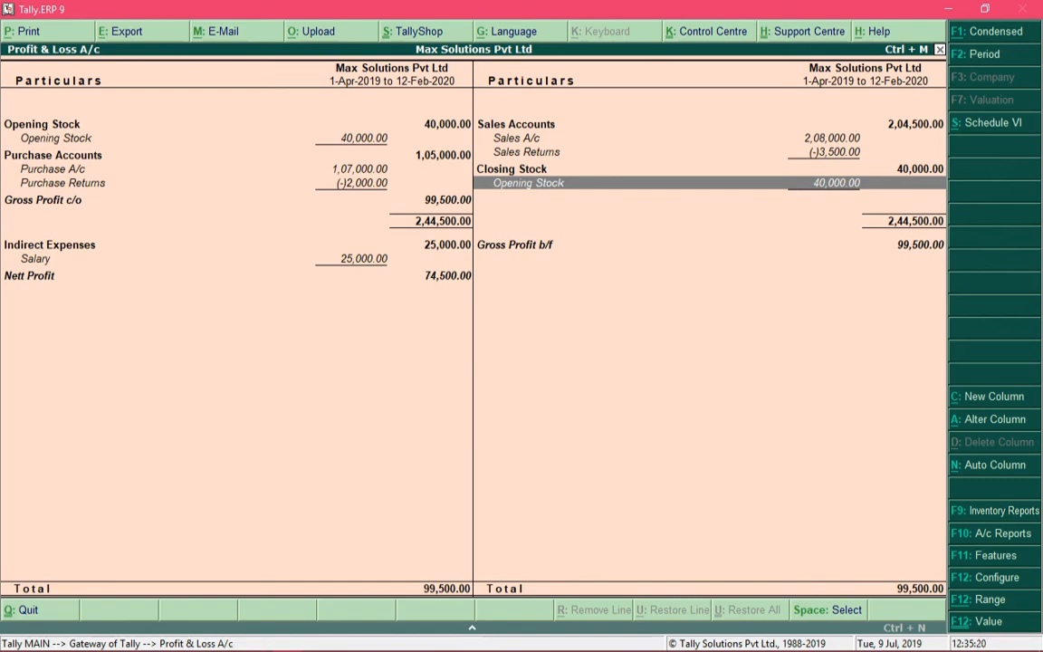
key(ctrl+Return)
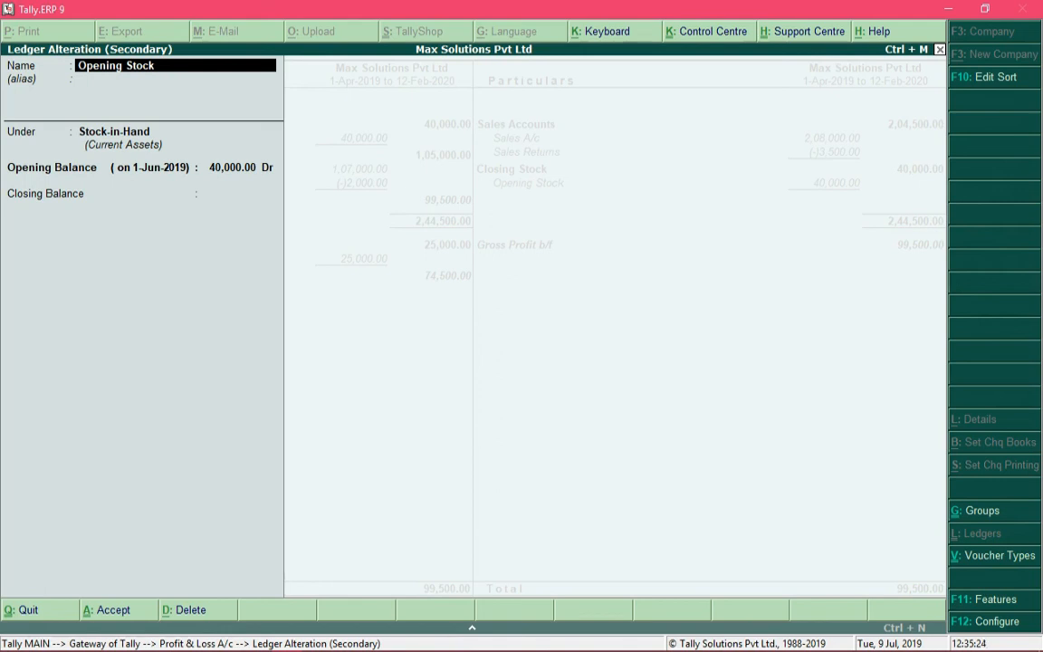
key(Return)
key(Return)
key(Return)
key(Return)
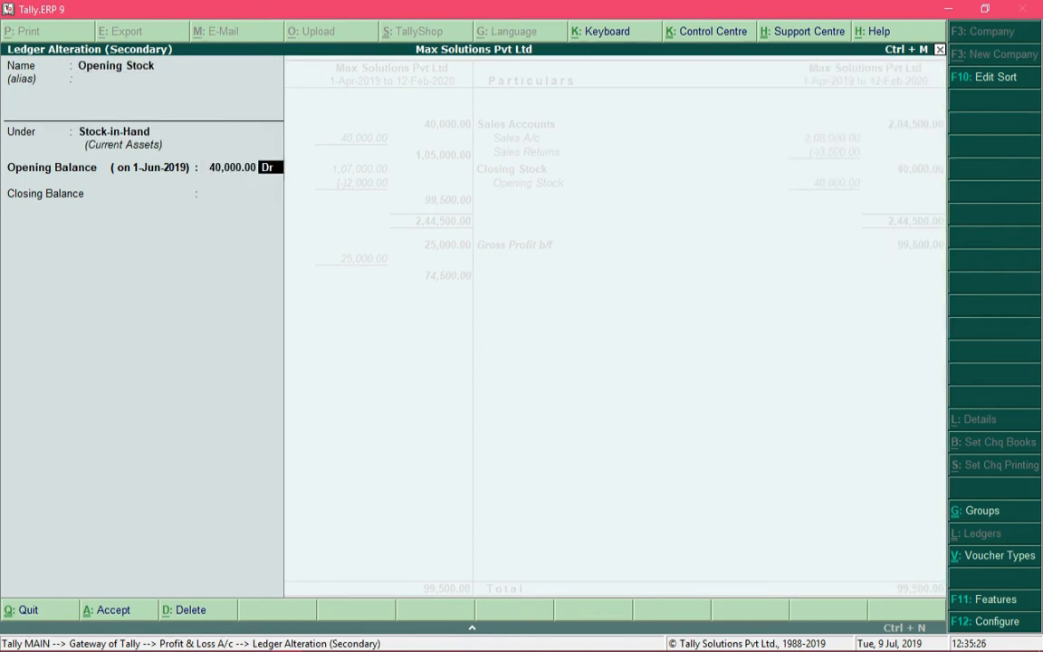
key(Return)
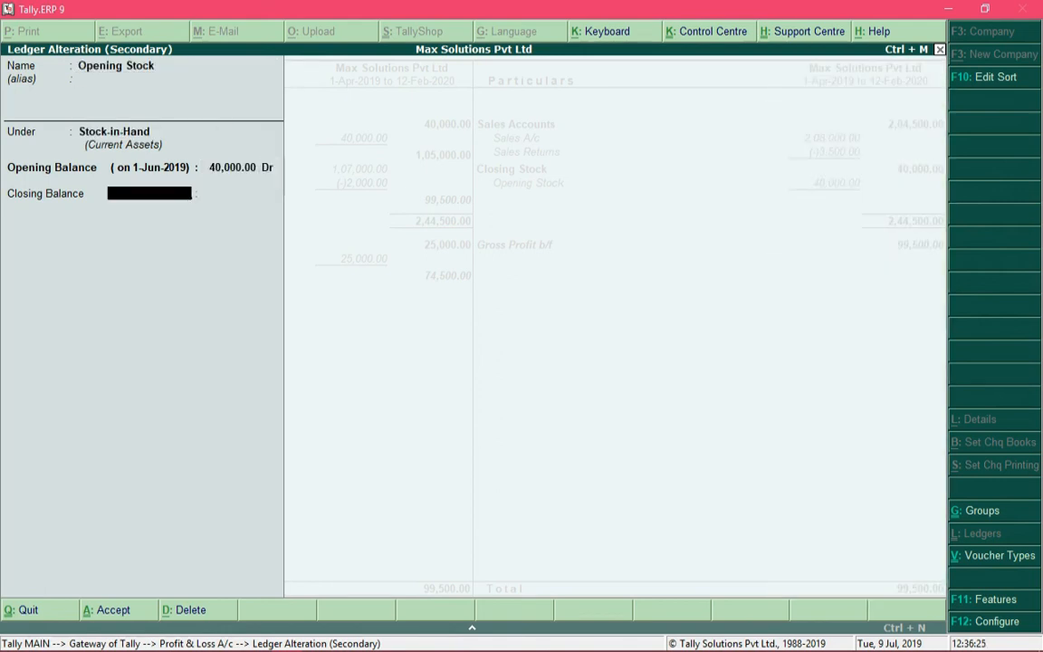
text(31-03-2020)
key(Return)
text(1)
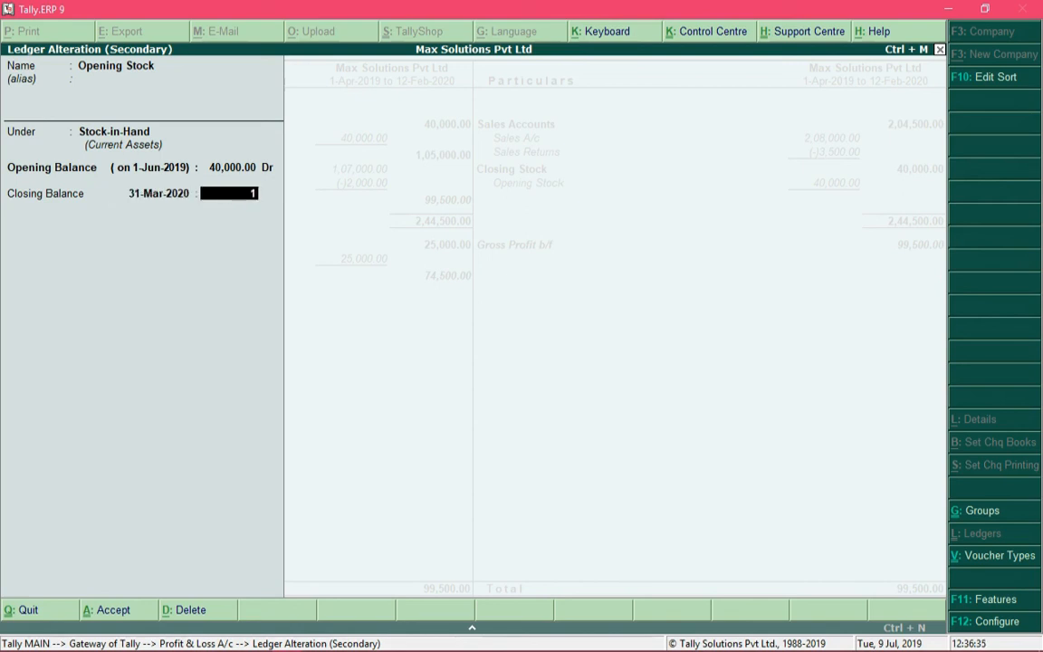
text(5000)
key(Return)
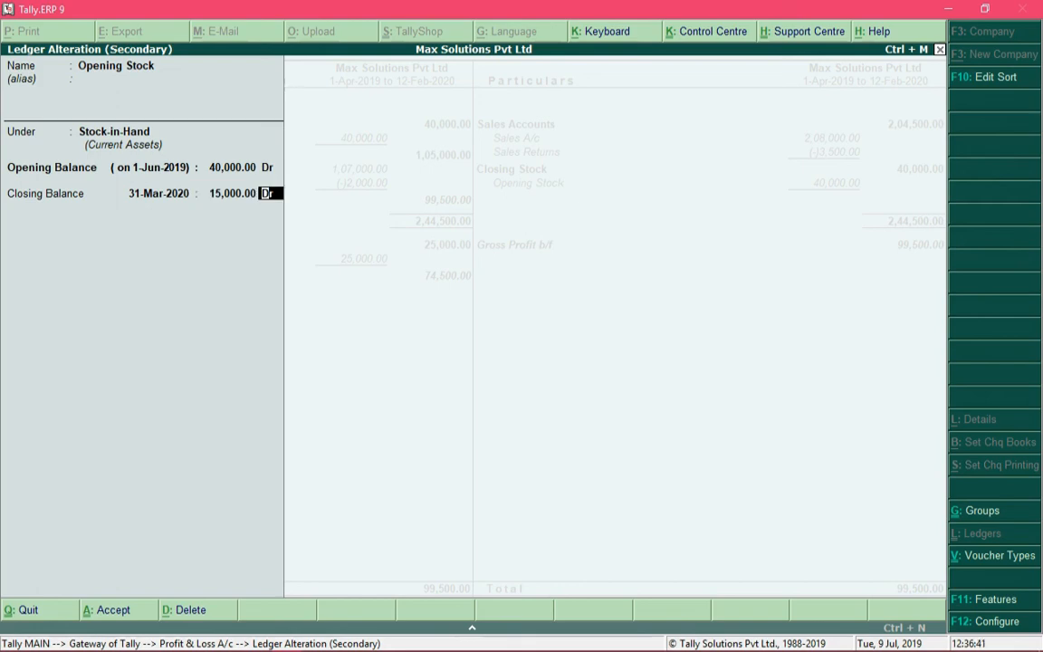
key(ctrl+a)
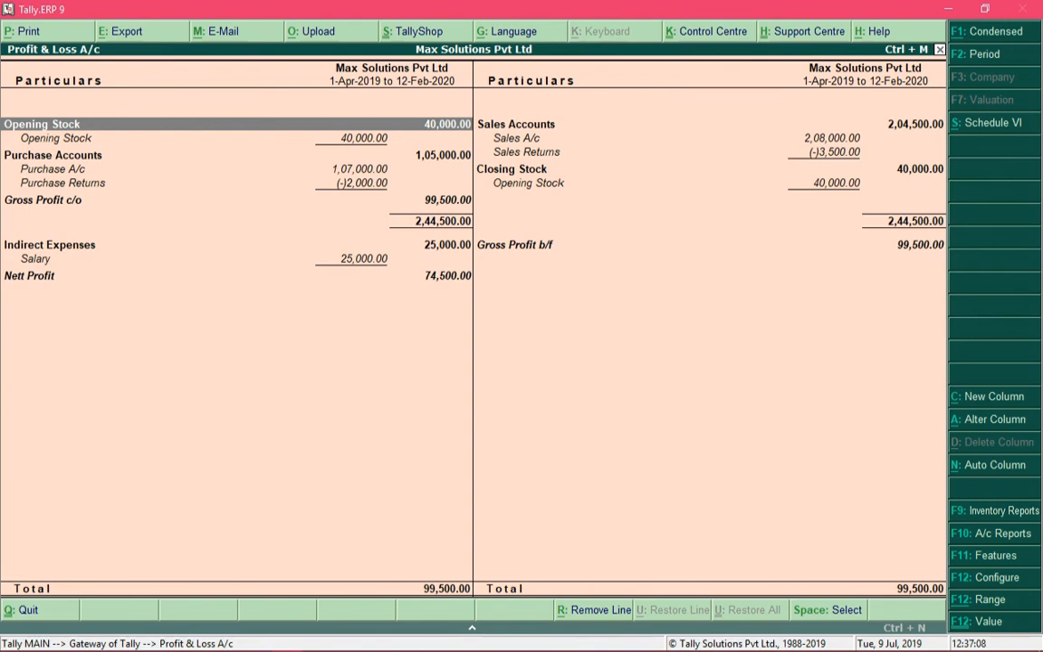
Change the Profit & Loss A/c period to 1-4-2019 through 31-3-2020 and review the sales and closing stock entries.
key(Right)
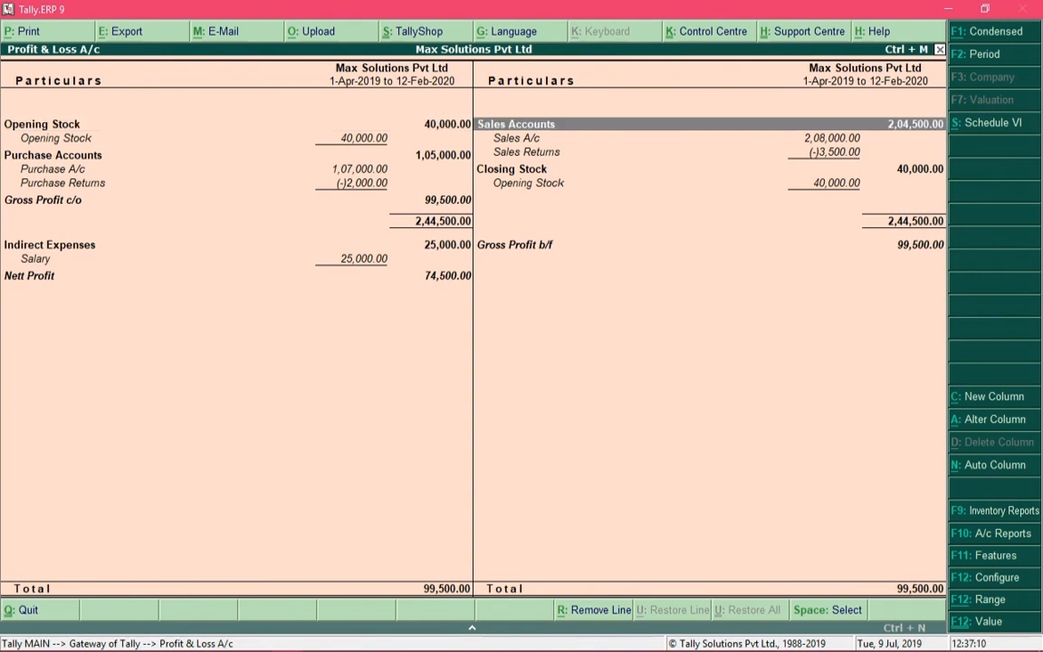
key(Down)
key(Down)
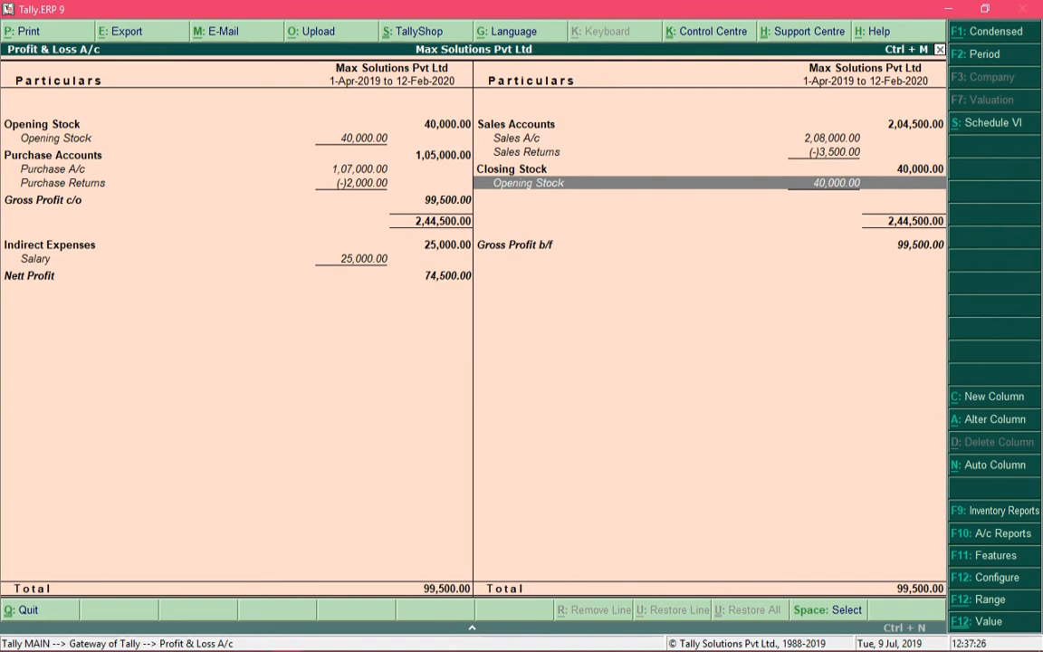
key(F2)
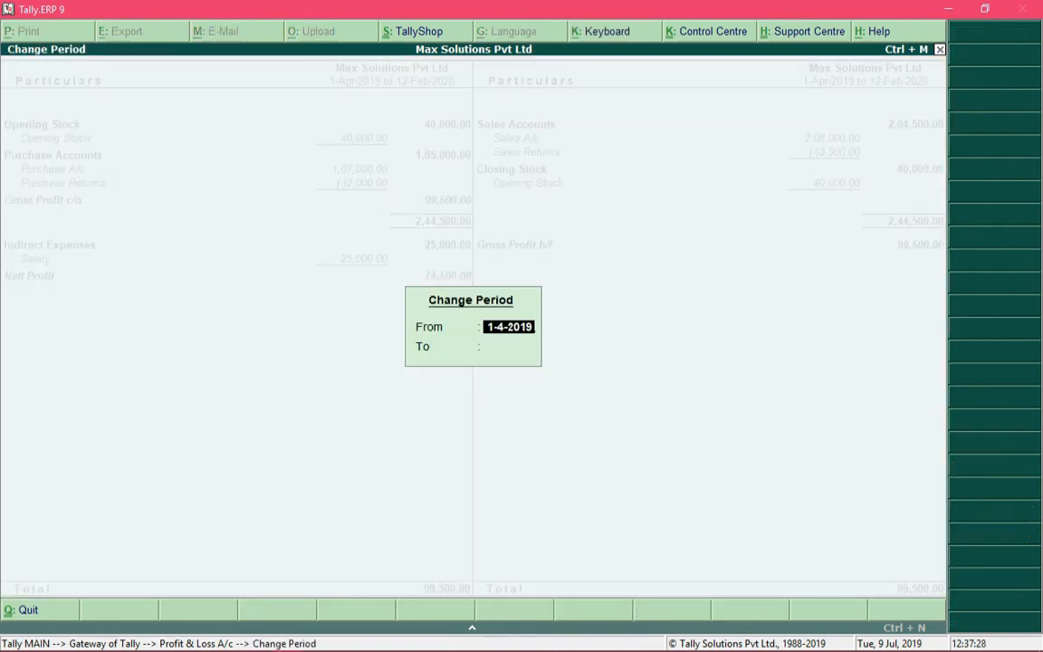
key(Return)
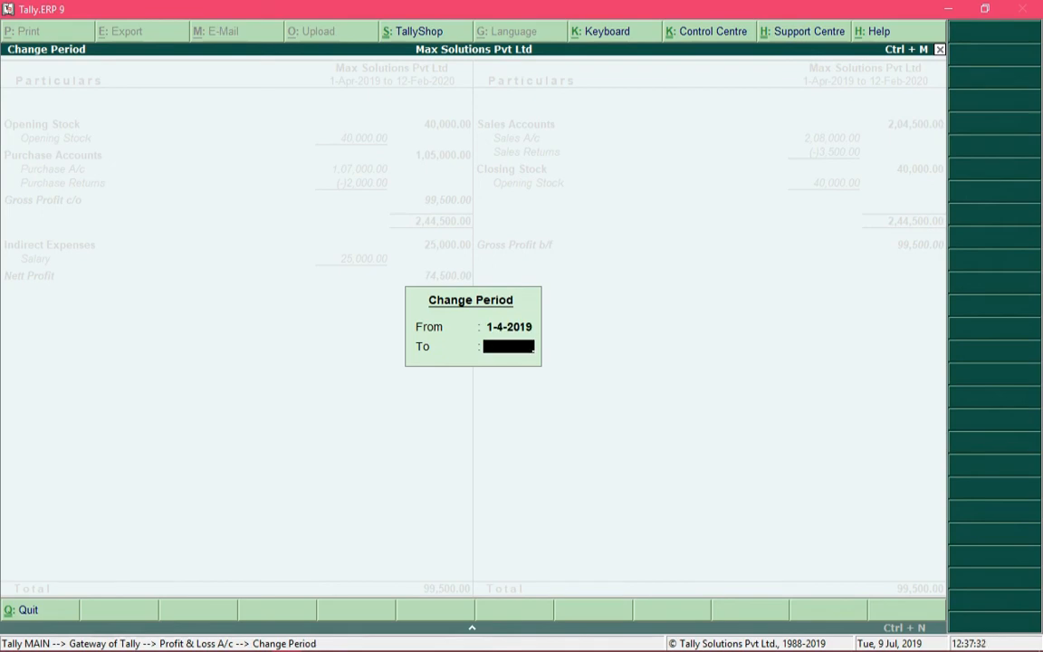
text(31-3-2020)
key(Return)
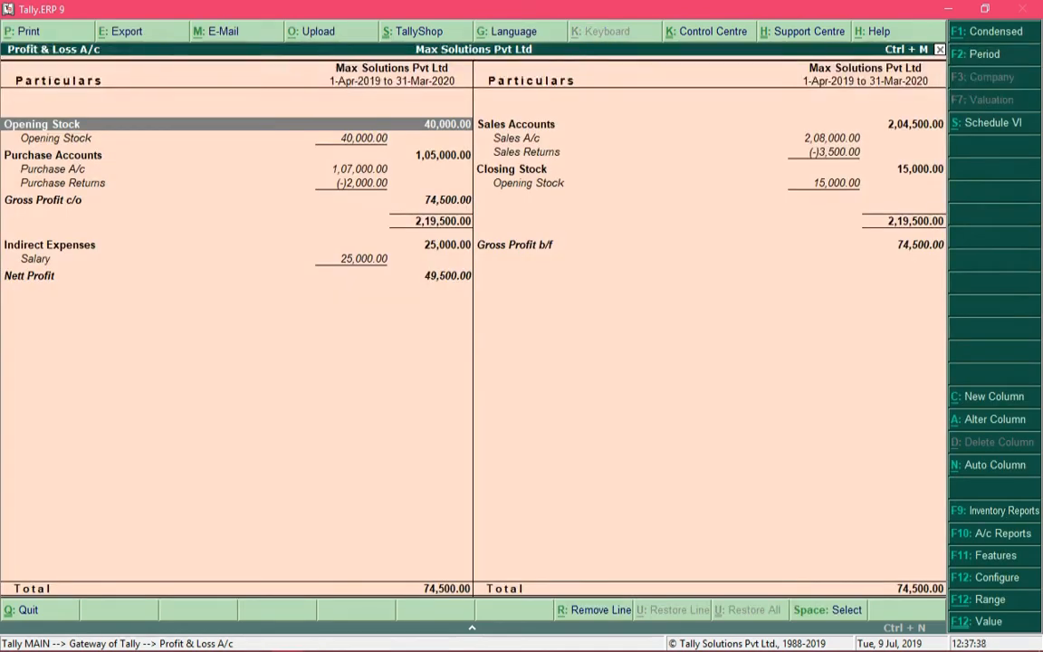
key(Right)
key(Down)
key(Down)
key(Down)
key(Down)
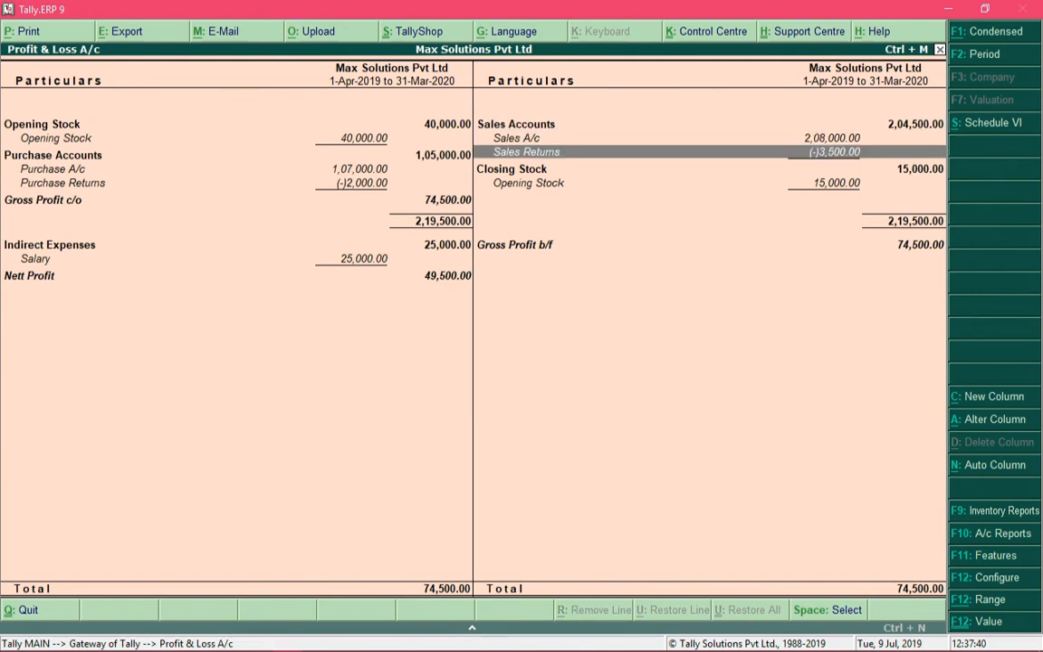